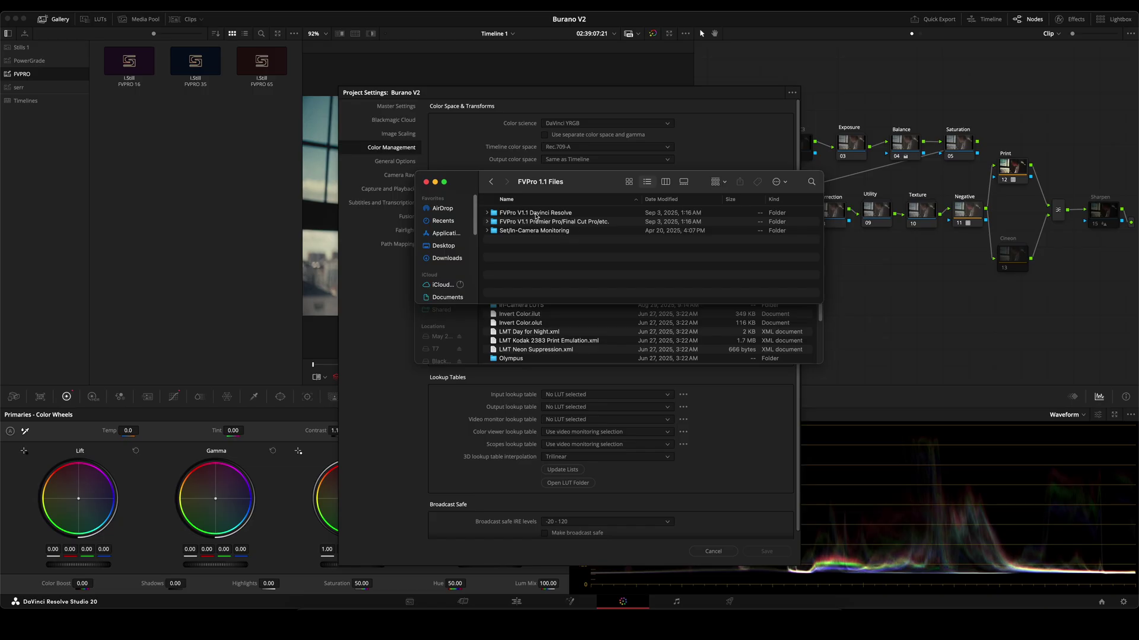
# Step: Open the FVPro V1.1 Davinci Resolve folder and select its FilmVision Pro folder
pyautogui.doubleClick(520, 218)
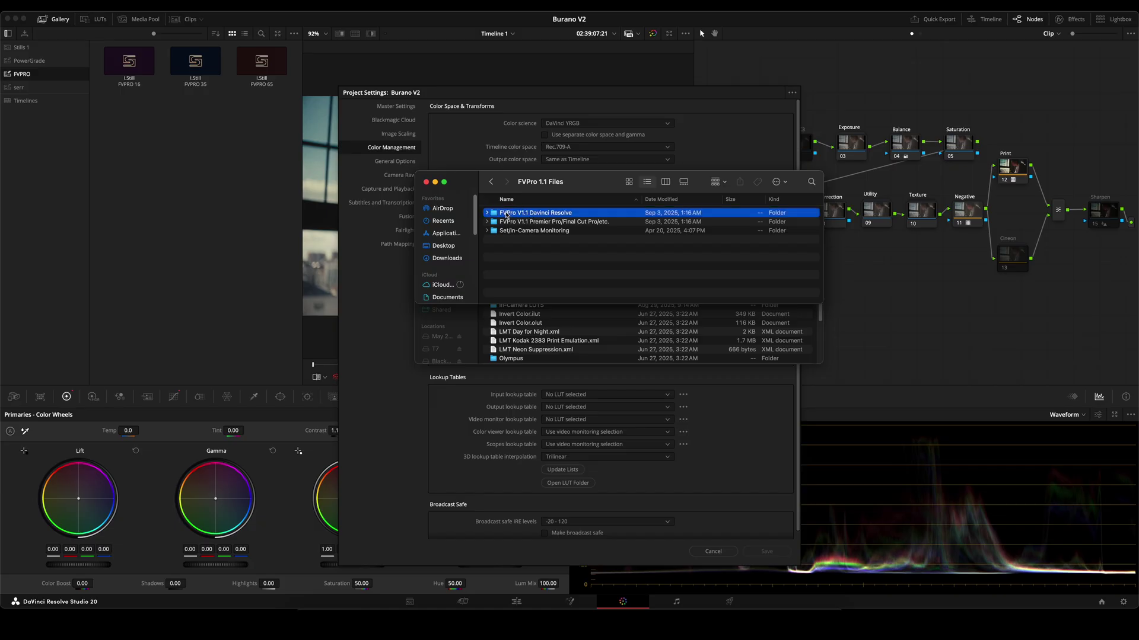
pyautogui.click(520, 214)
pyautogui.rightClick(523, 213)
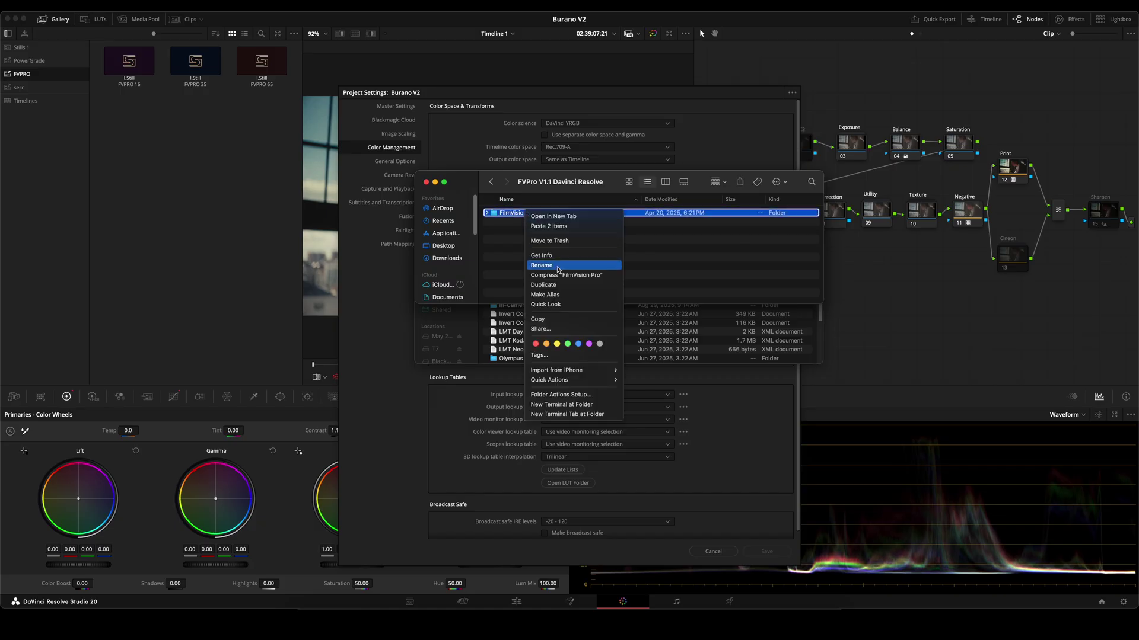
pyautogui.click(555, 320)
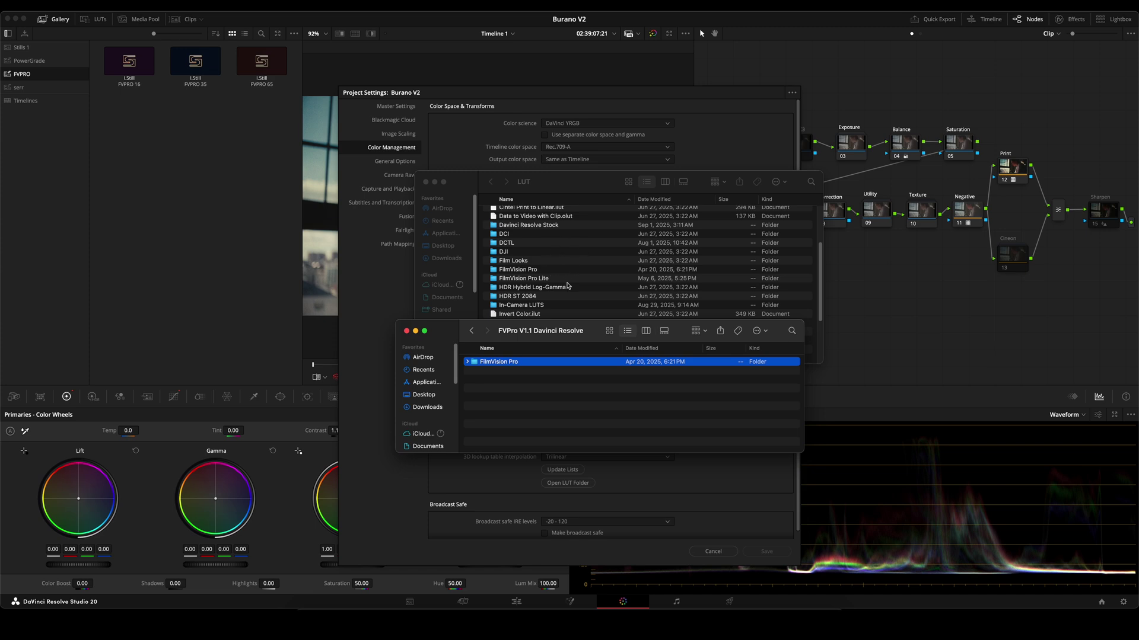
# Step: Copy the Vision3 Balanced Negative and its High Density .cube LUTs from FilmVision Pro > Negative
pyautogui.click(467, 361)
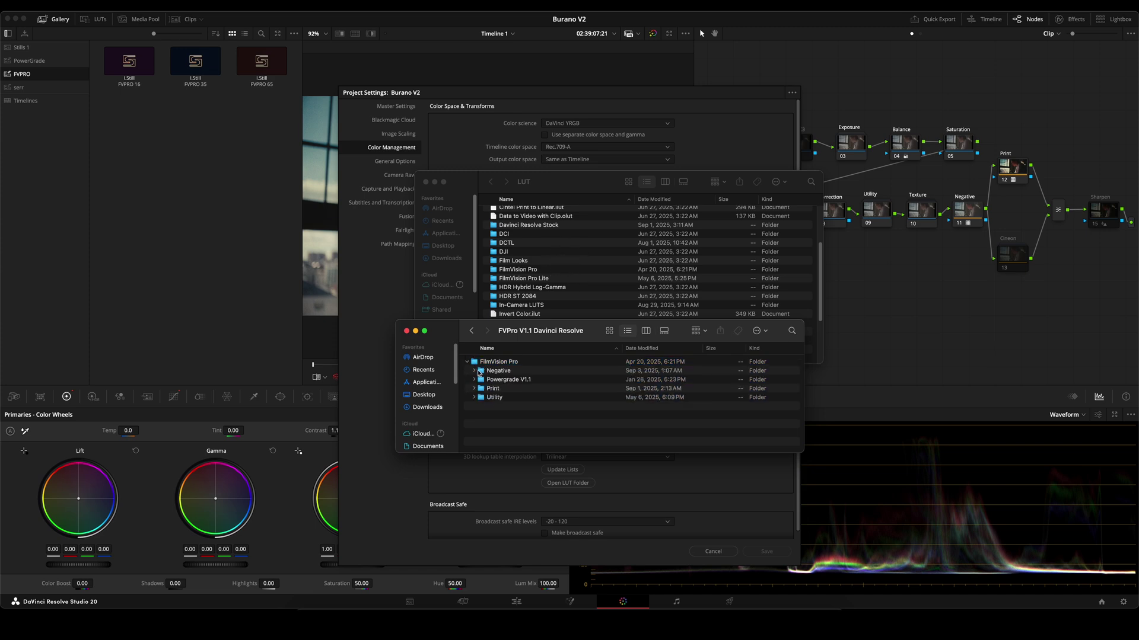
pyautogui.click(476, 371)
pyautogui.click(528, 411)
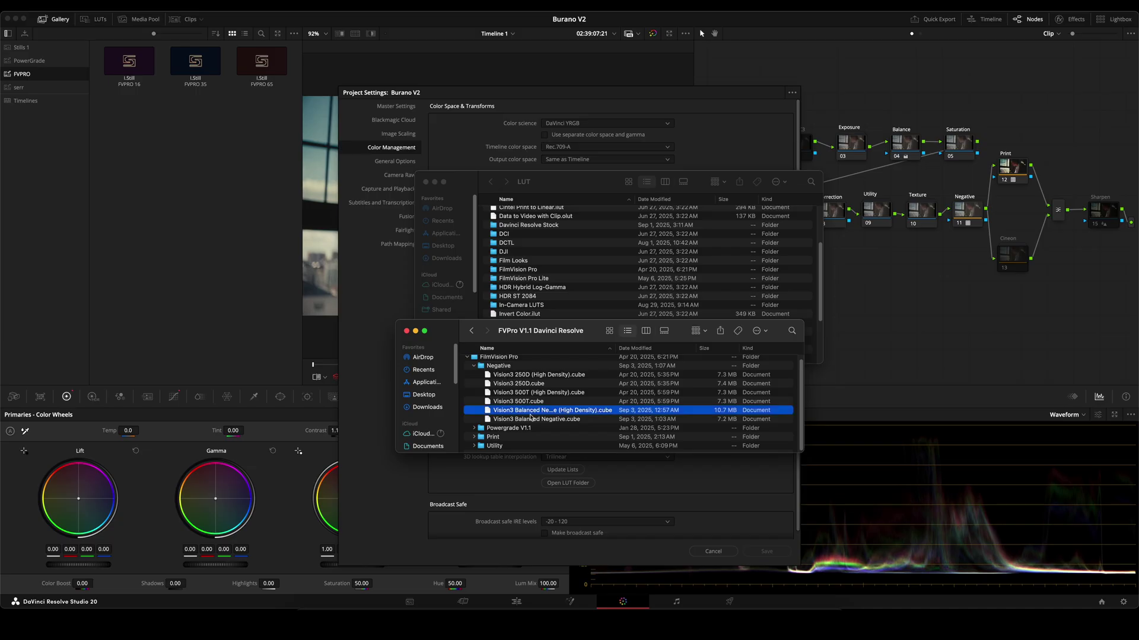
pyautogui.keyDown('shift'); pyautogui.click(530, 419); pyautogui.keyUp('shift')
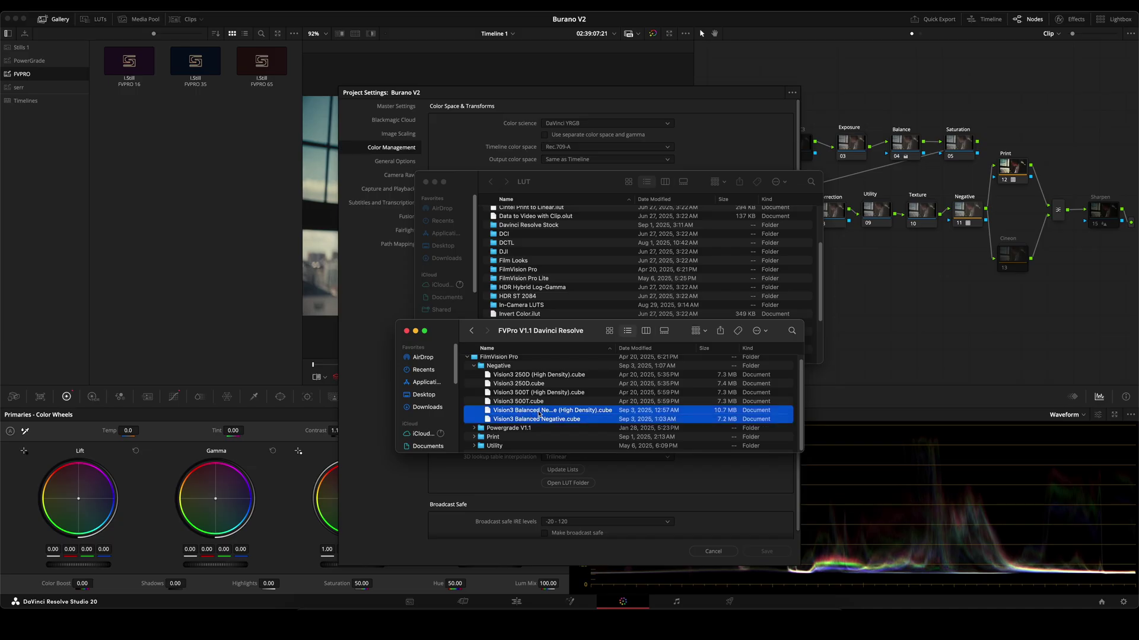
pyautogui.rightClick(539, 413)
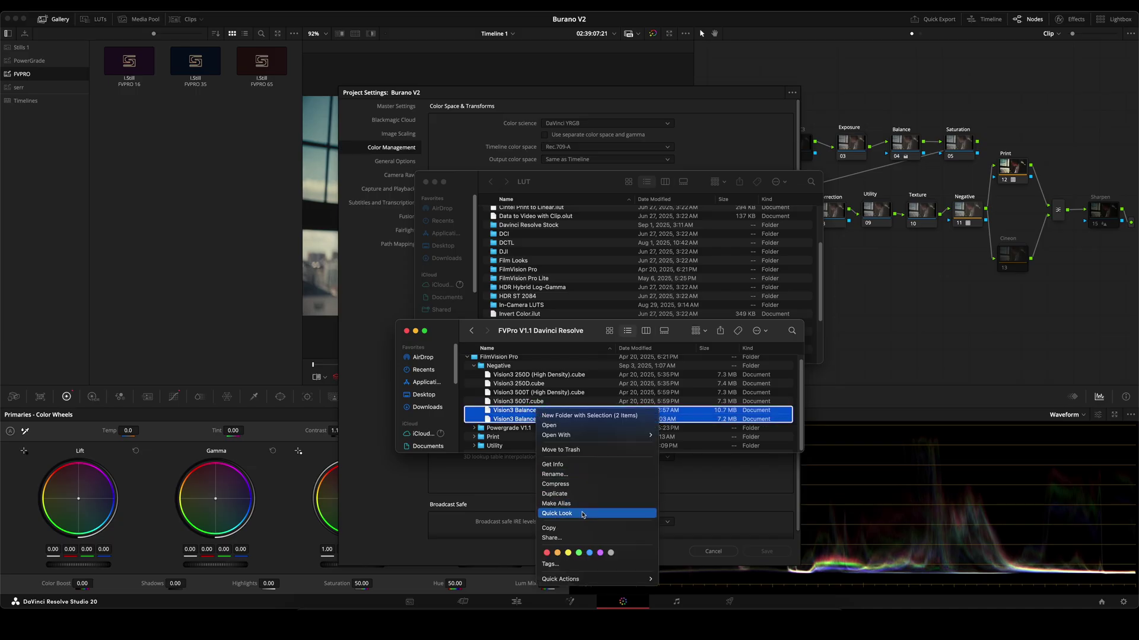
pyautogui.click(578, 528)
# Step: Open FilmVision Pro > Negative in Resolve's LUT folder to confirm both LUT files are there
pyautogui.click(507, 271)
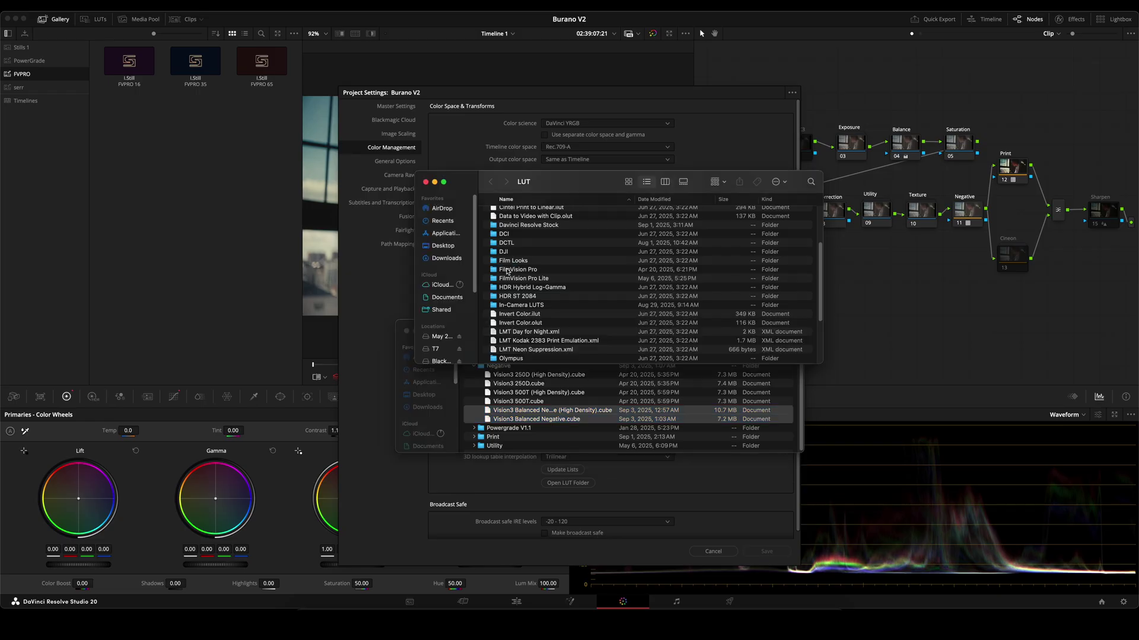
pyautogui.doubleClick(507, 271)
pyautogui.click(488, 214)
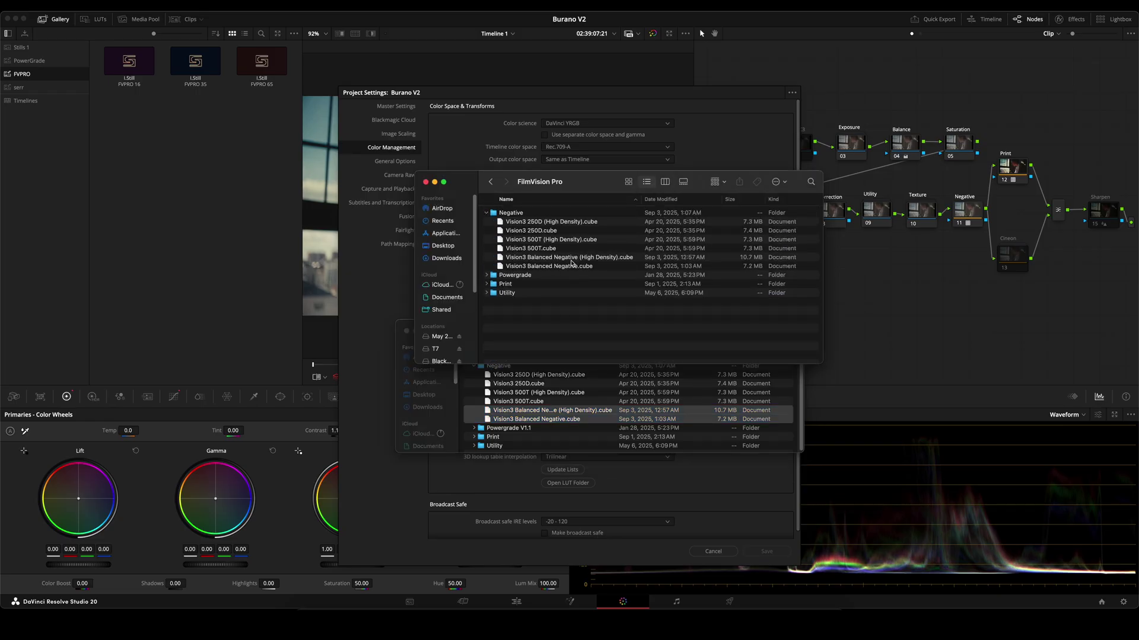
# Step: Close the Finder windows, update Resolve's LUT lists and save the project settings
pyautogui.click(425, 182)
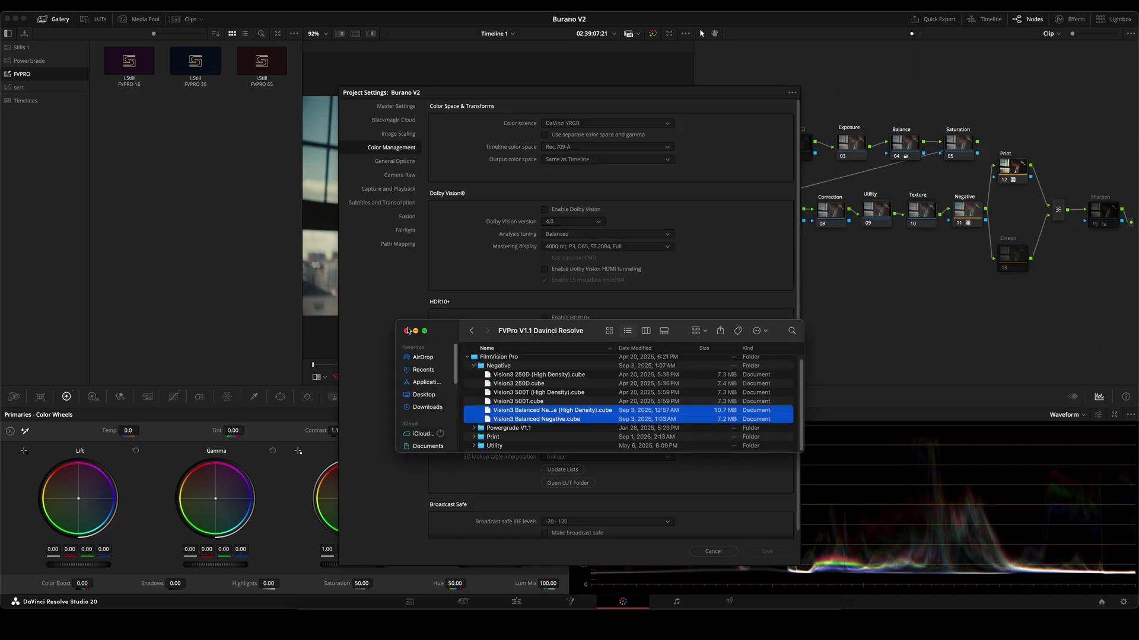
pyautogui.click(407, 331)
pyautogui.click(562, 470)
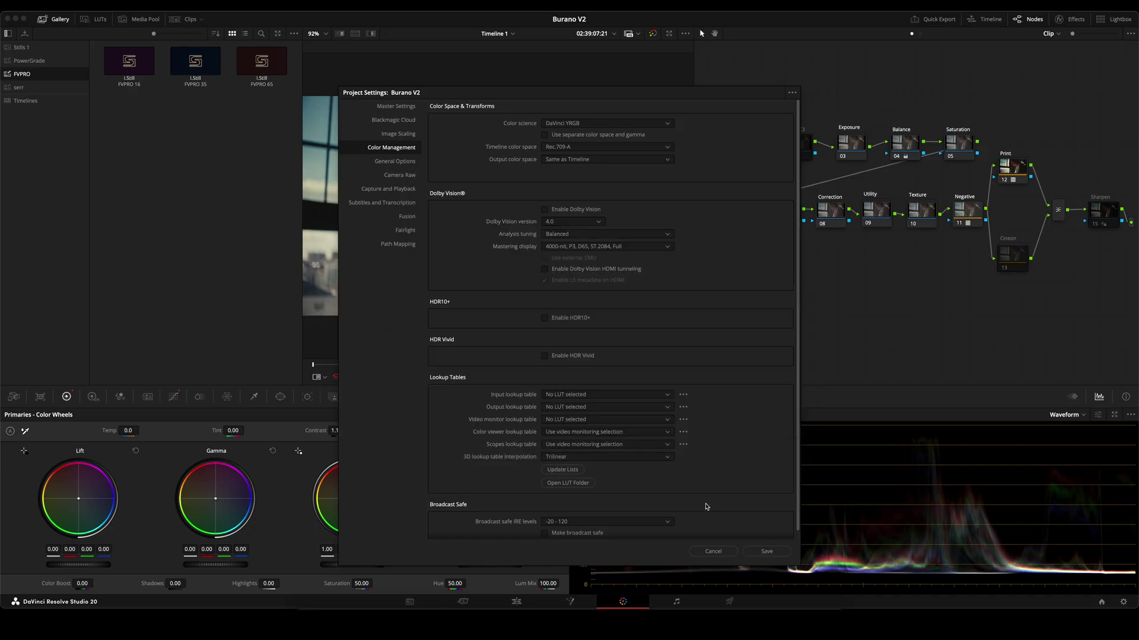
pyautogui.click(766, 551)
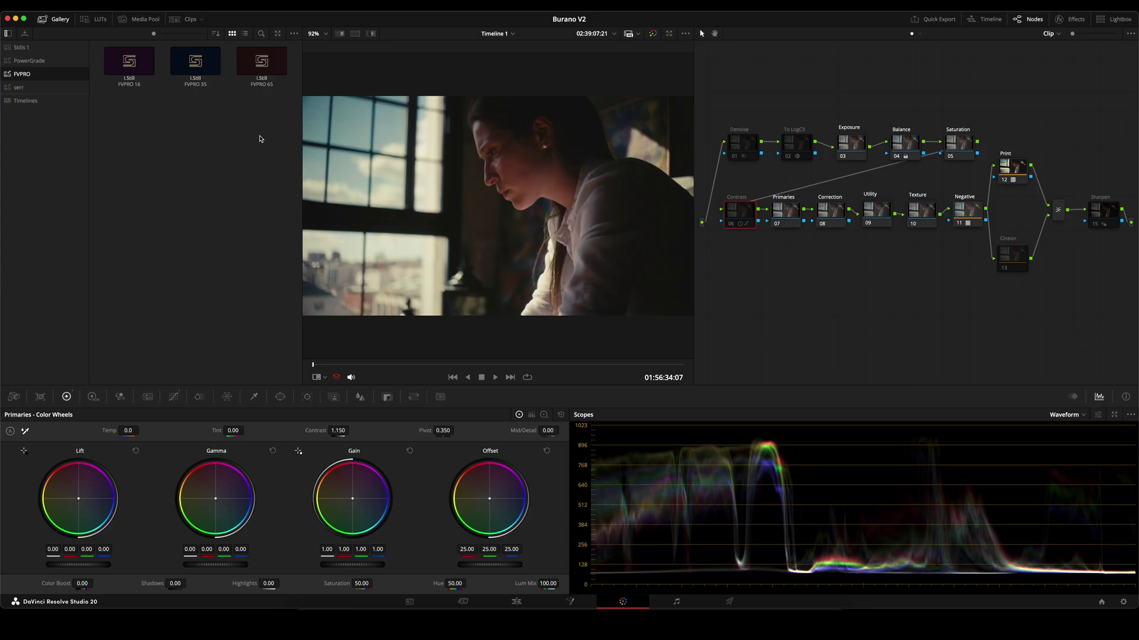
# Step: Import FVPRO 16.dpx, FVPRO 35.dpx and FVPRO 65.dpx from Powergrade V1.1 into the gallery
pyautogui.rightClick(192, 147)
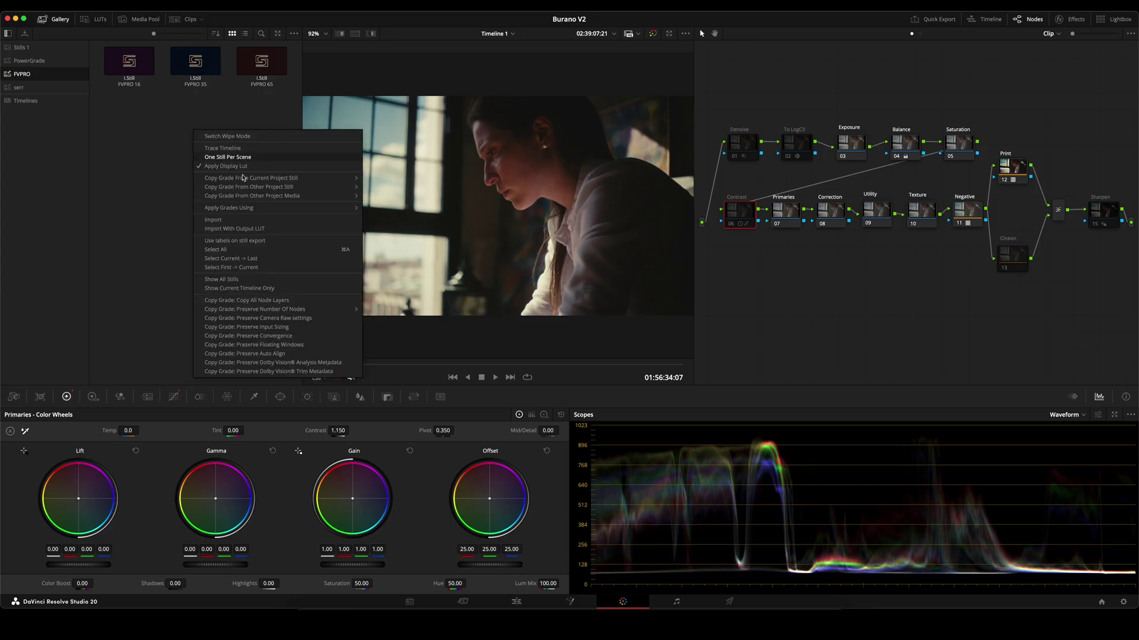
pyautogui.click(248, 215)
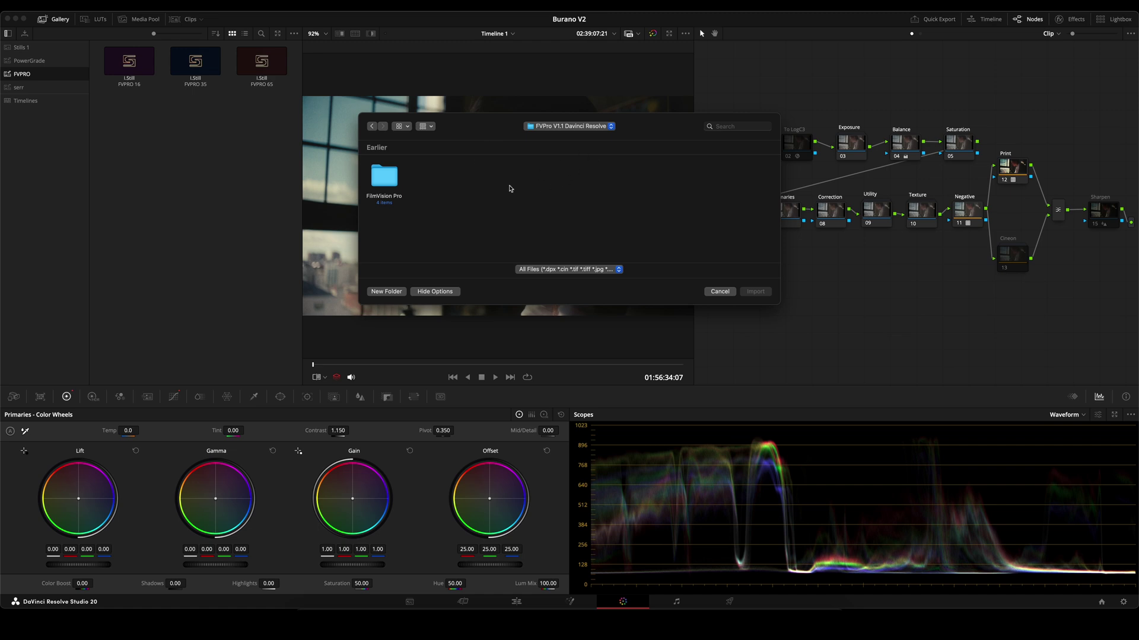
pyautogui.doubleClick(391, 182)
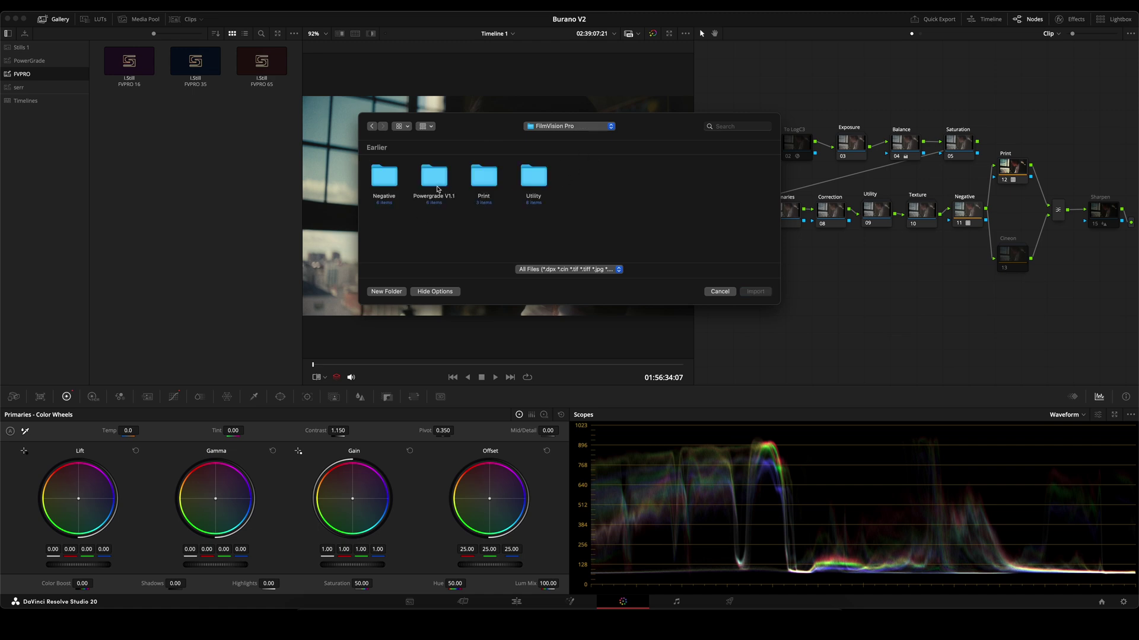
pyautogui.doubleClick(432, 183)
pyautogui.click(392, 172)
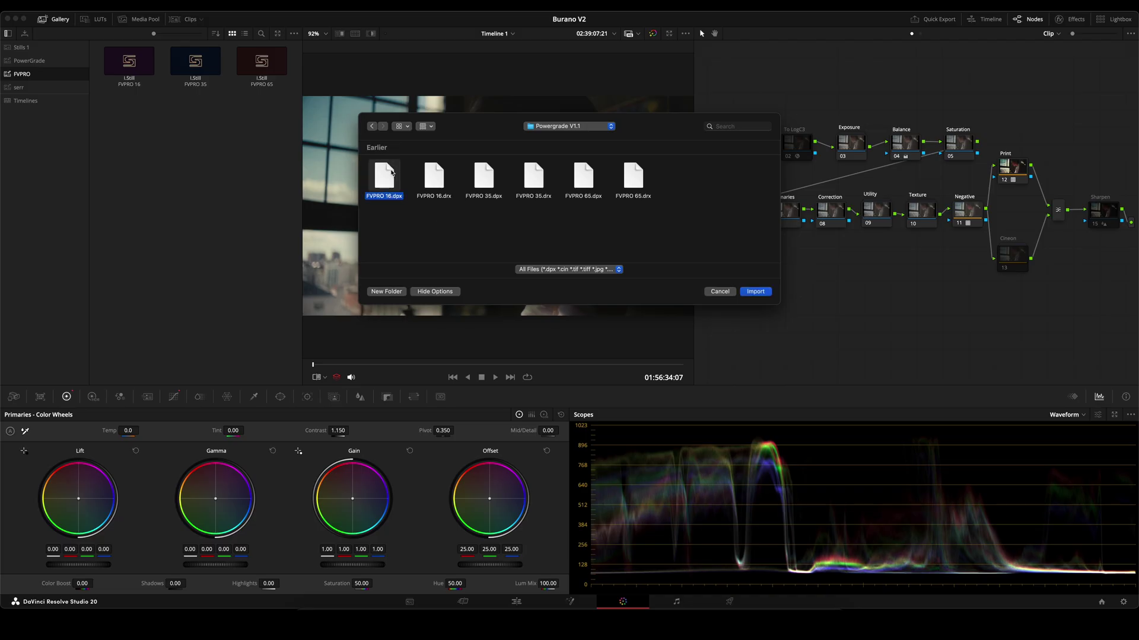
pyautogui.keyDown('super'); pyautogui.click(482, 181); pyautogui.keyUp('super')
pyautogui.keyDown('super'); pyautogui.click(579, 186); pyautogui.keyUp('super')
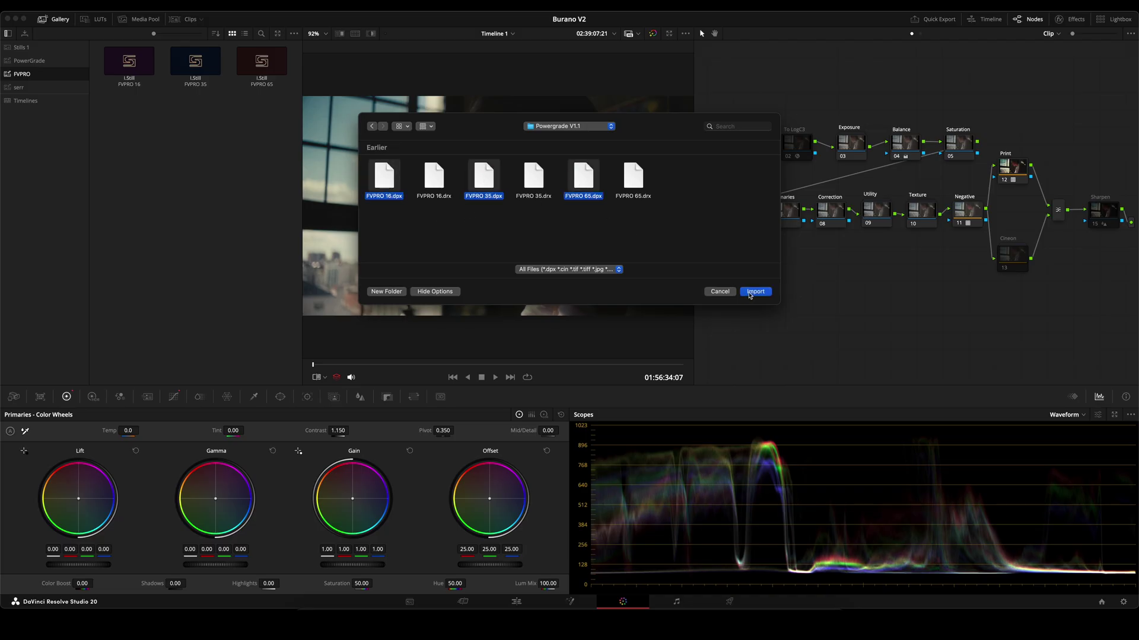
pyautogui.click(753, 292)
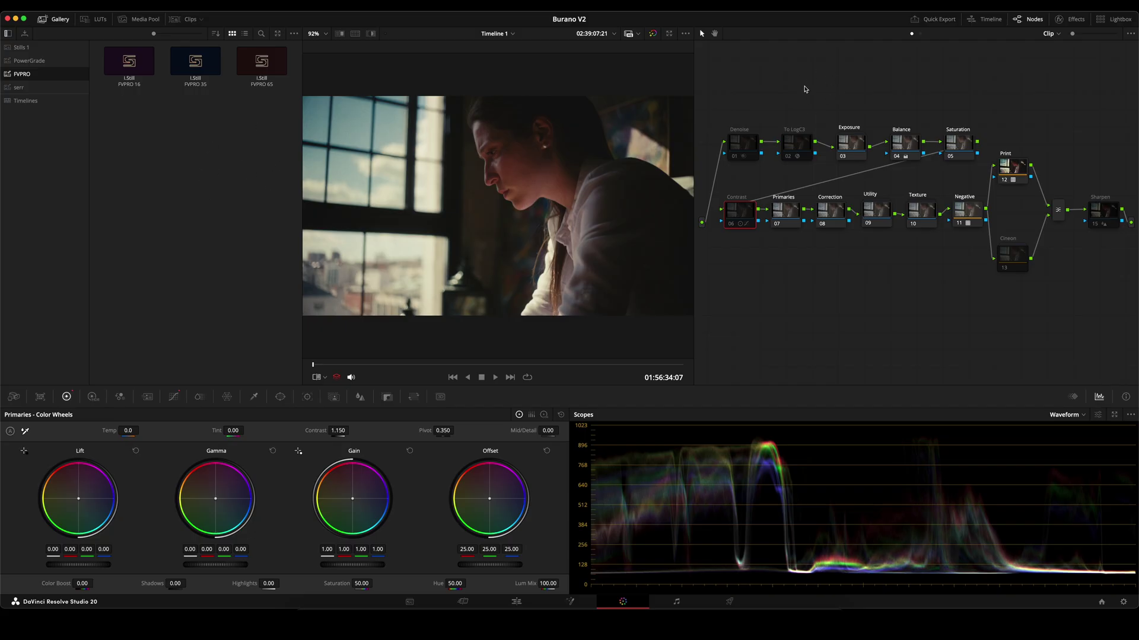
# Step: Reset the clip to a single node and apply the FVPRO 35 PowerGrade
pyautogui.rightClick(824, 90)
pyautogui.click(848, 196)
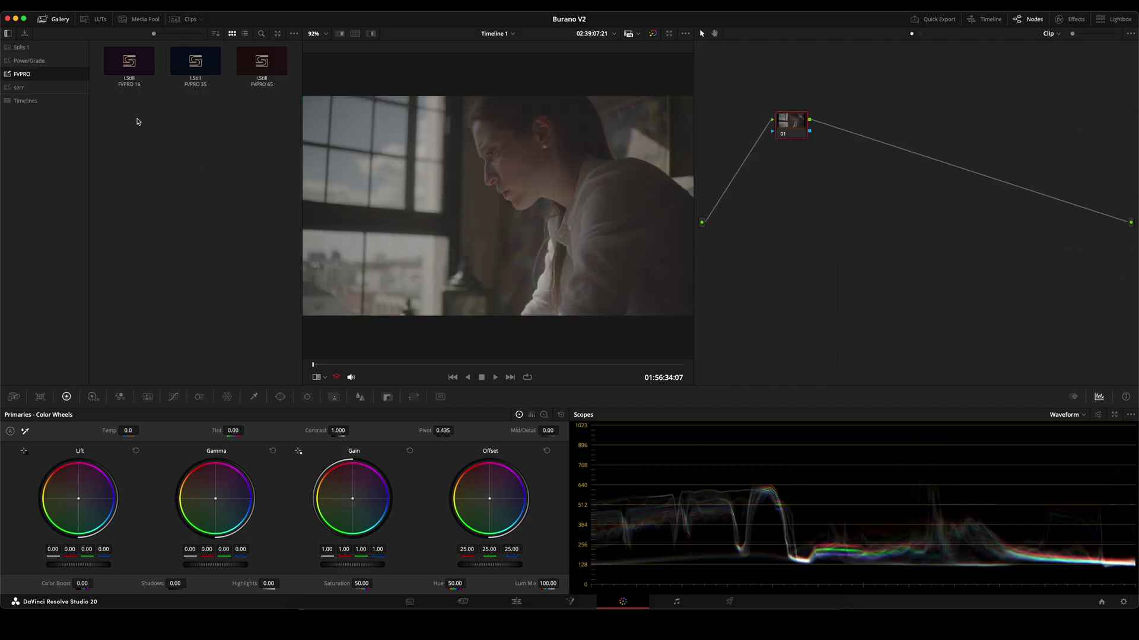
pyautogui.rightClick(203, 79)
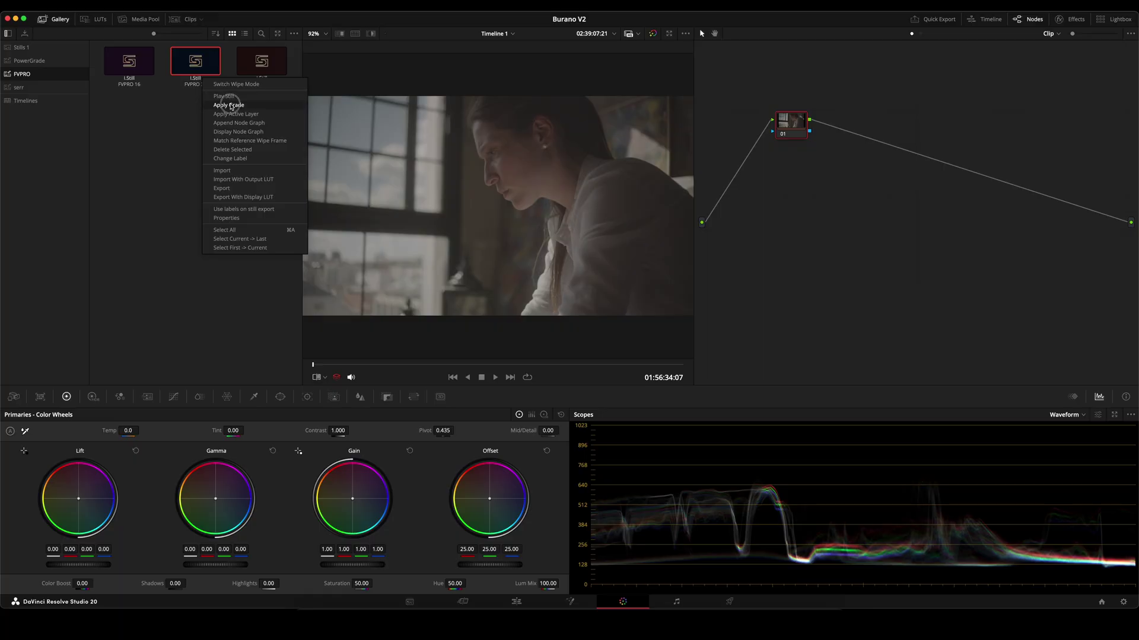
pyautogui.click(229, 105)
pyautogui.click(60, 19)
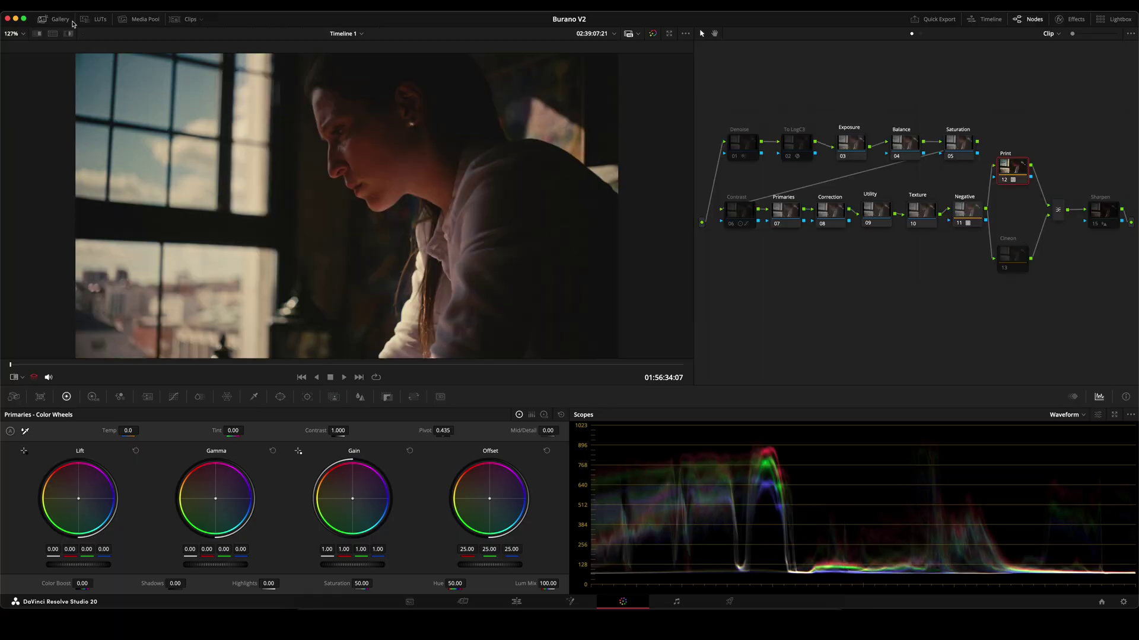
# Step: Compare the 250D, 500T and High Density looks, then apply Vision3 Balanced Negative to the Negative node
pyautogui.rightClick(975, 218)
pyautogui.click(1029, 334)
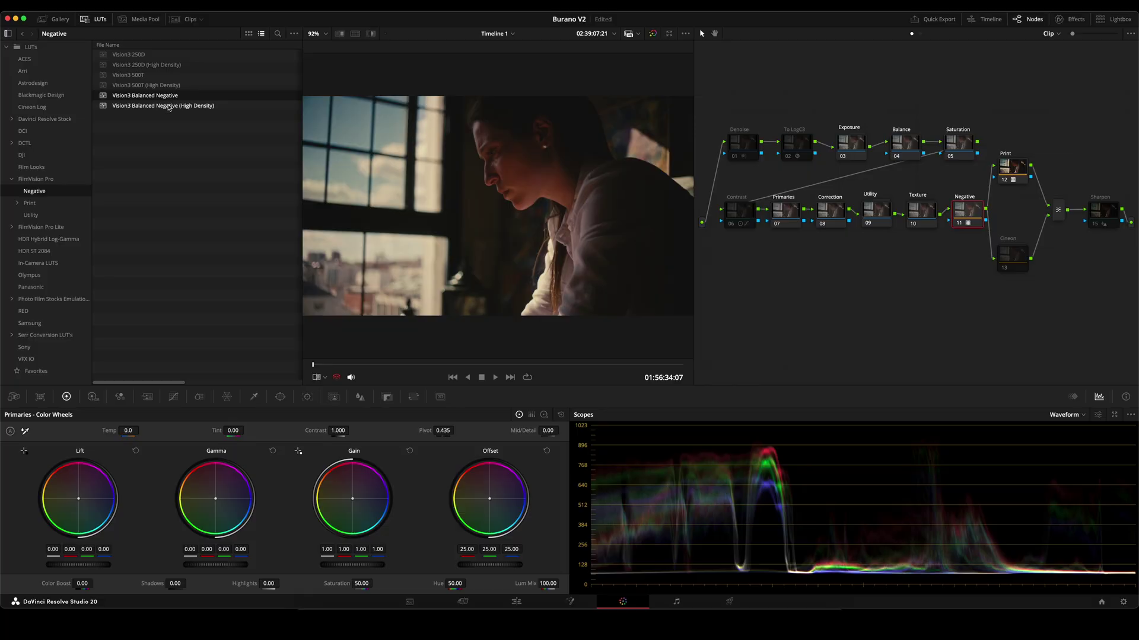
pyautogui.doubleClick(175, 107)
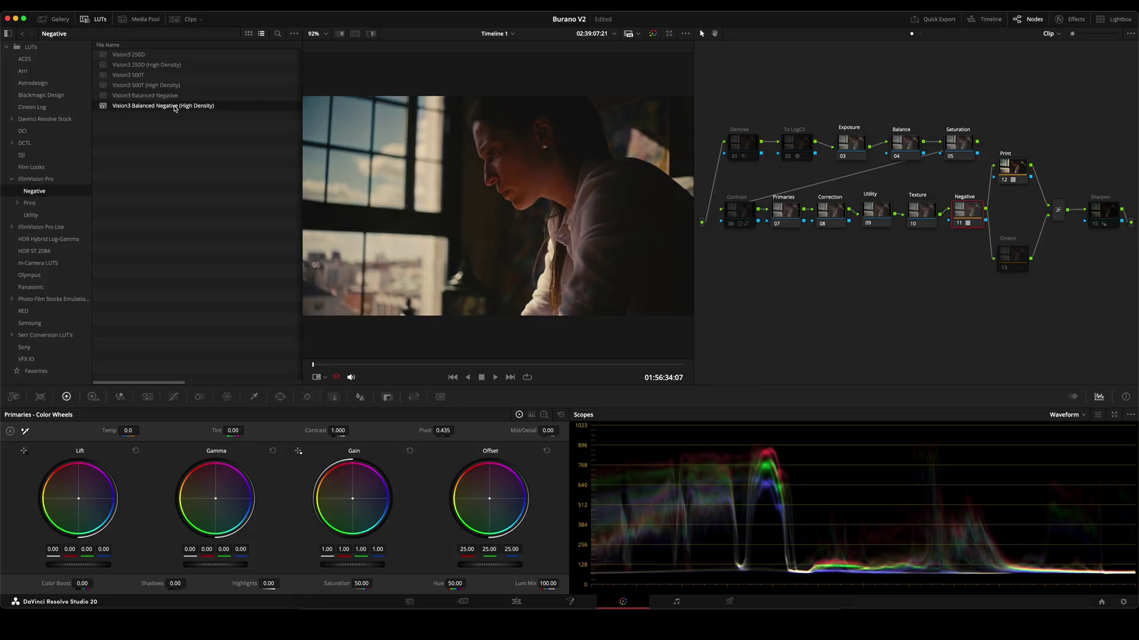
pyautogui.doubleClick(176, 75)
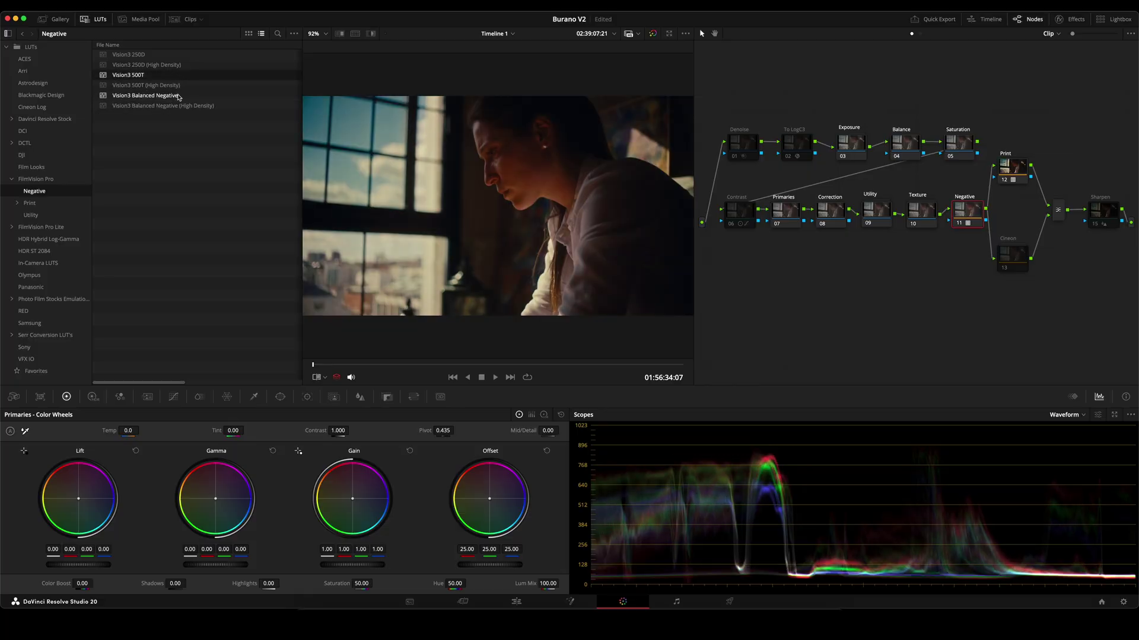
pyautogui.doubleClick(164, 96)
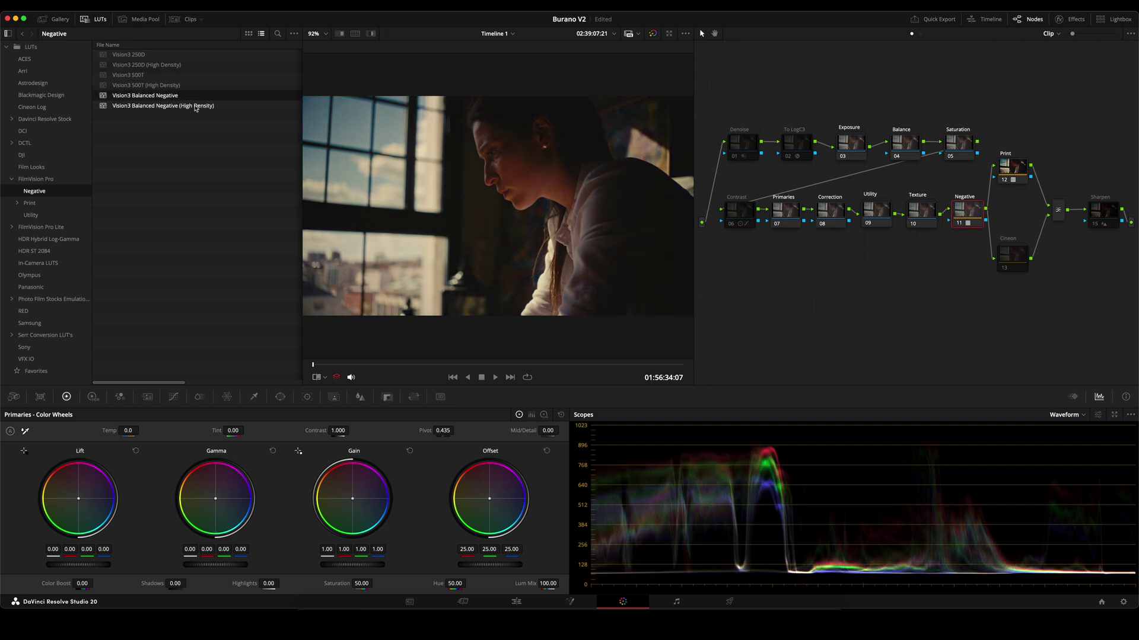
pyautogui.doubleClick(178, 105)
pyautogui.doubleClick(197, 95)
pyautogui.doubleClick(178, 75)
pyautogui.doubleClick(175, 54)
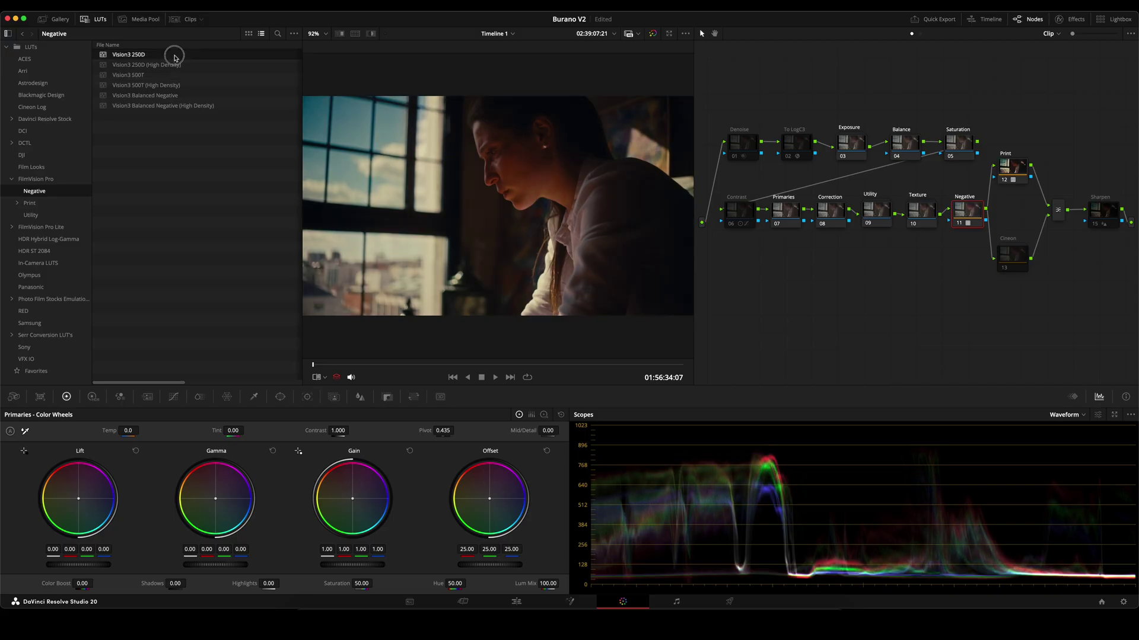
pyautogui.doubleClick(190, 95)
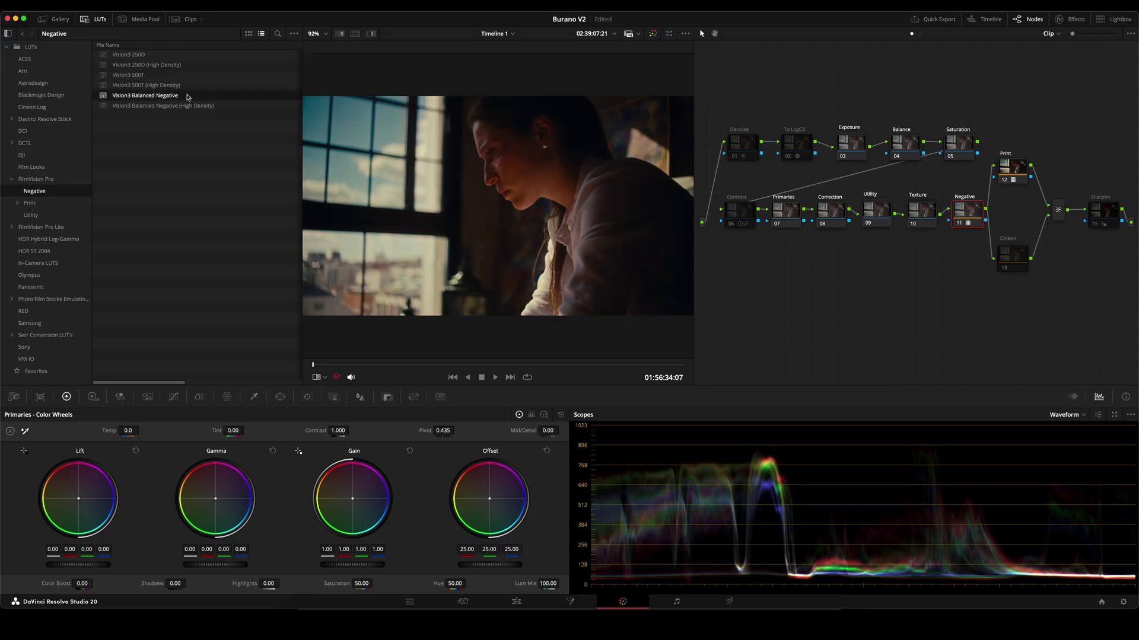
pyautogui.click(95, 19)
# Step: Set the Balance node's temperature to -150 and tint to -6.50, inspecting the Exposure compound node
pyautogui.click(918, 146)
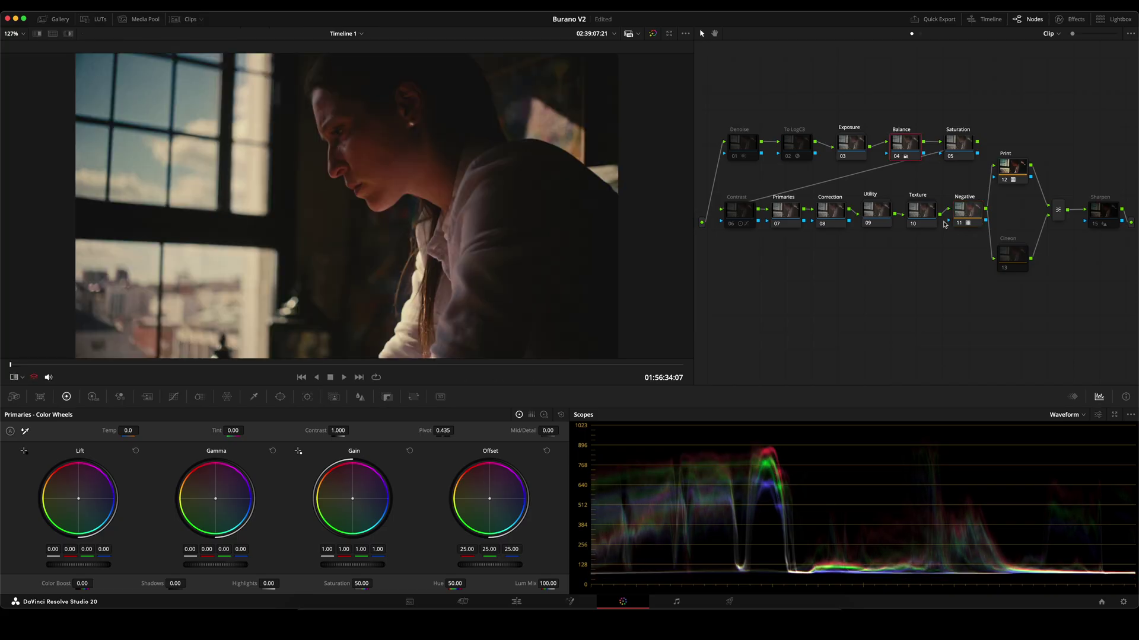
pyautogui.moveTo(119, 440); pyautogui.dragTo(114, 440)
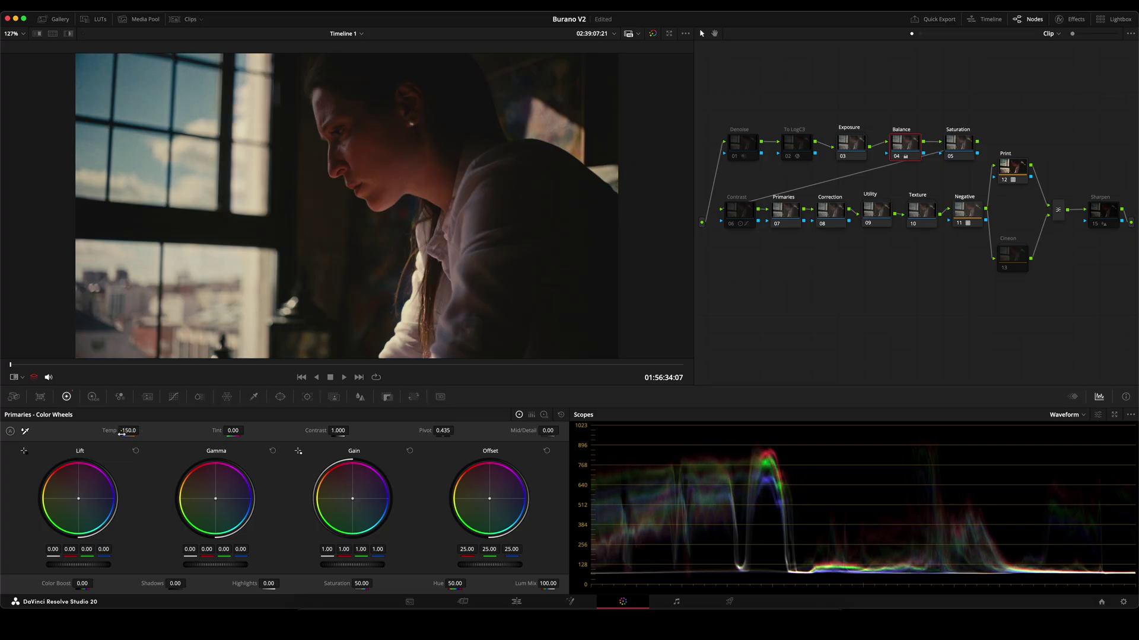
pyautogui.rightClick(855, 148)
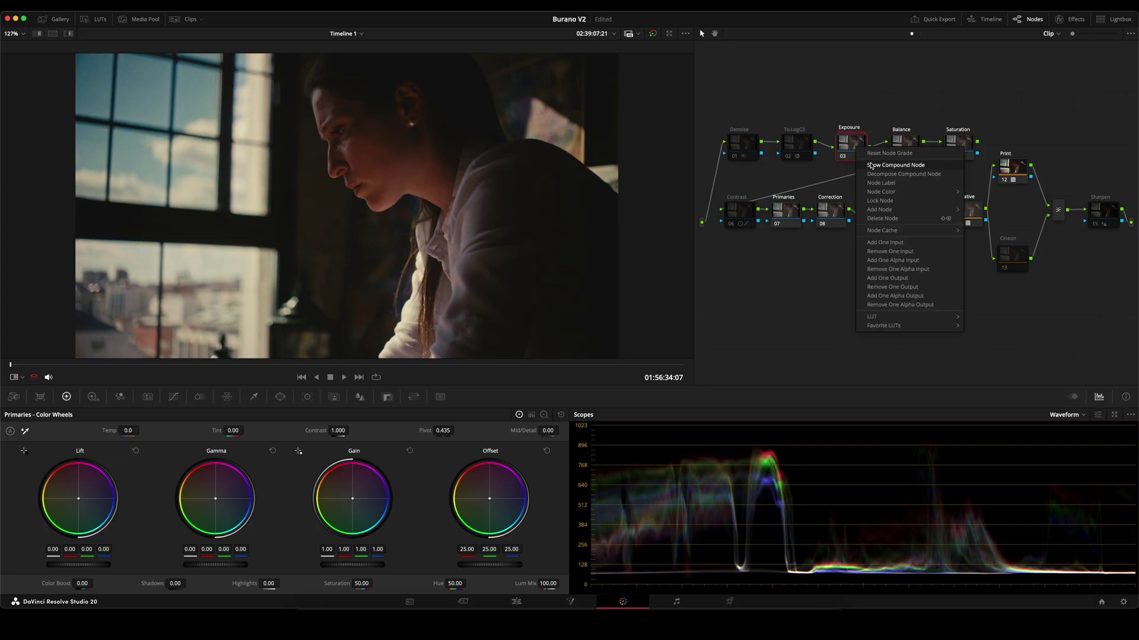
pyautogui.click(884, 164)
pyautogui.click(945, 186)
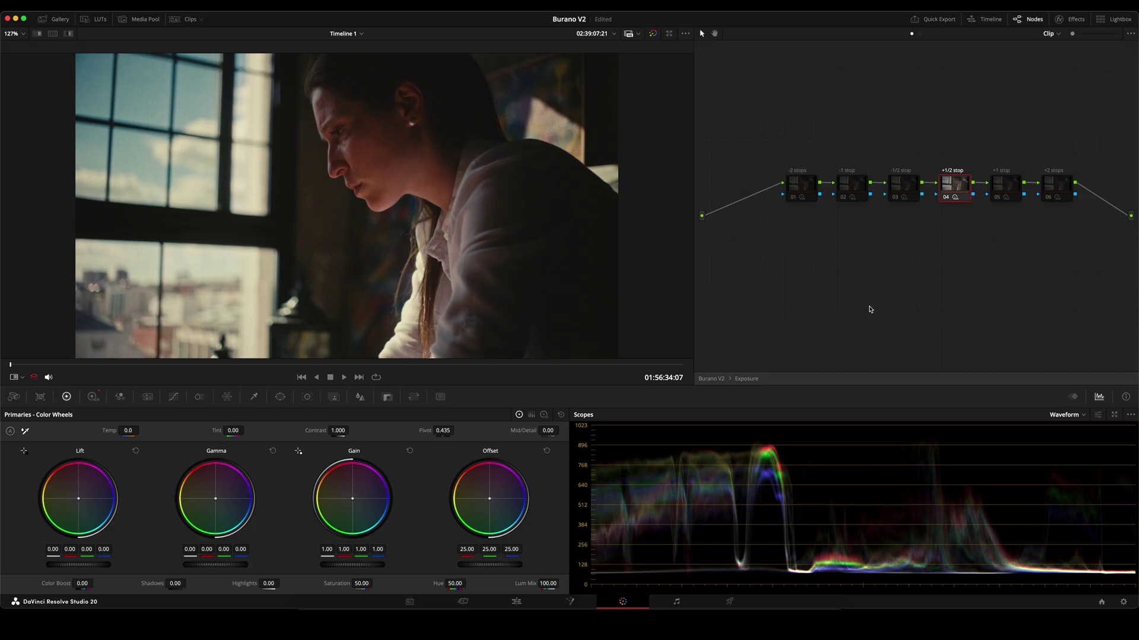
pyautogui.click(711, 378)
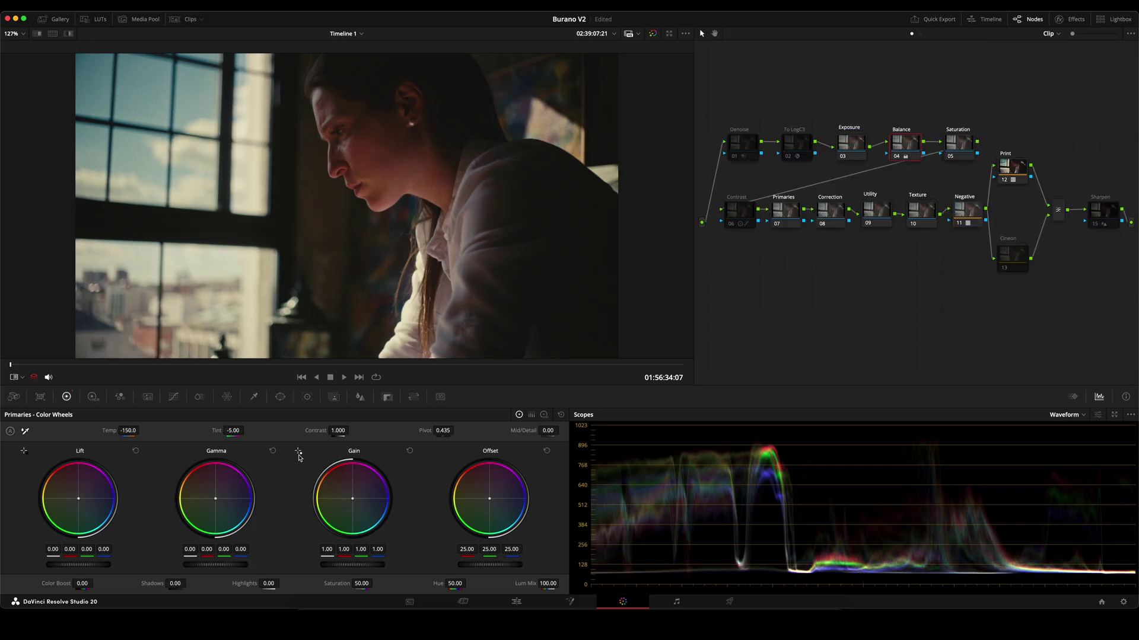
pyautogui.moveTo(238, 432); pyautogui.dragTo(237, 434)
# Step: Inspect the Detail node inside the Texture compound node
pyautogui.rightClick(924, 211)
pyautogui.click(949, 238)
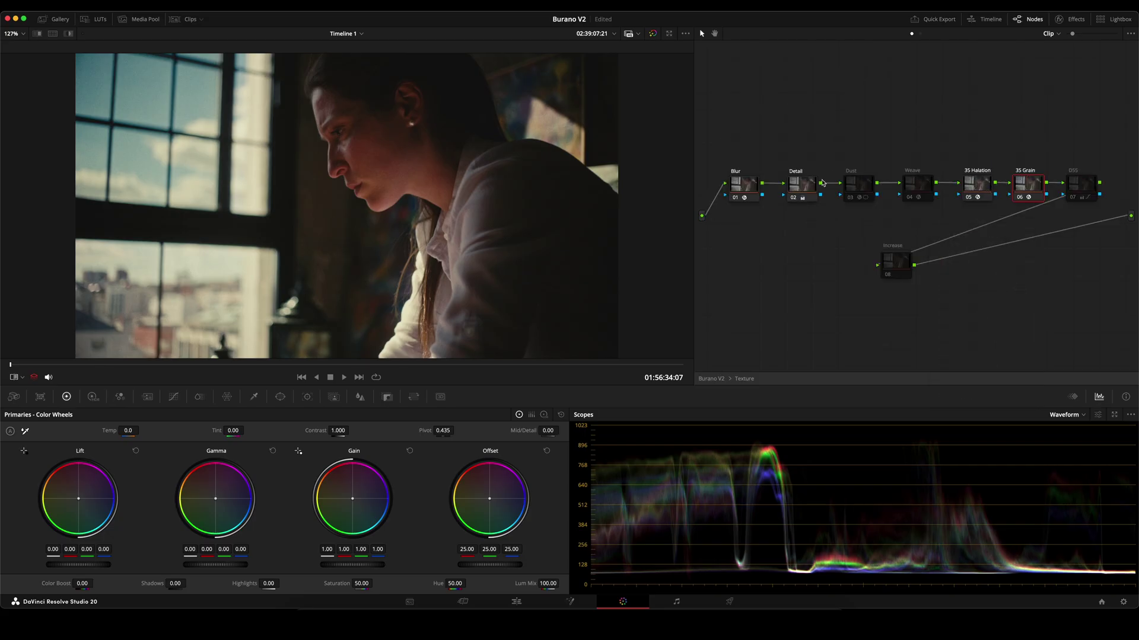
pyautogui.click(799, 185)
pyautogui.click(777, 375)
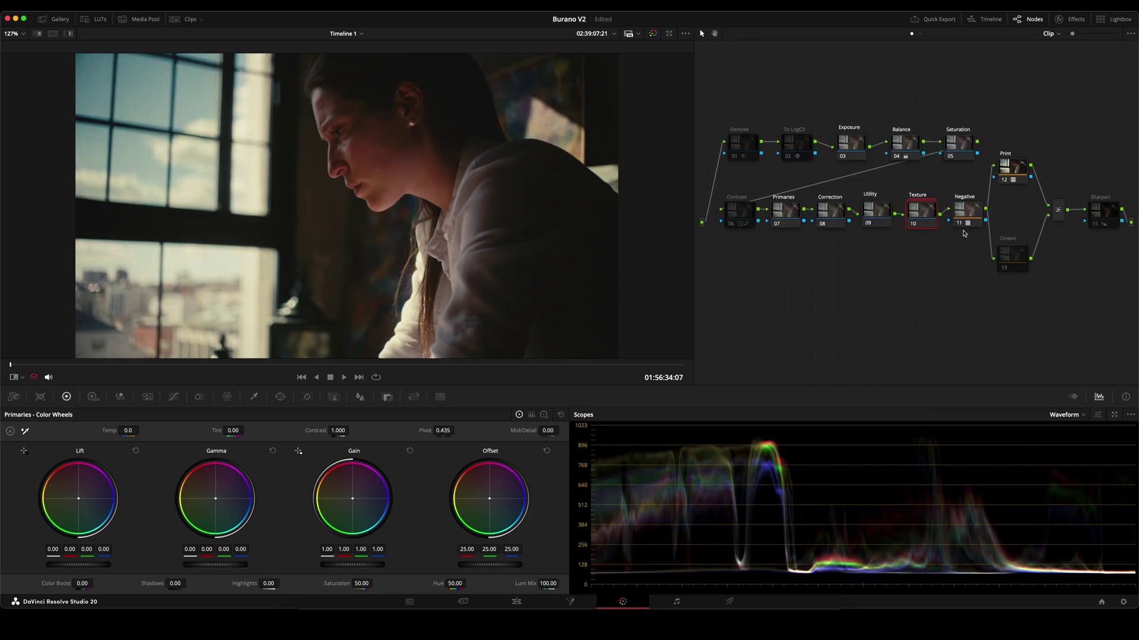
# Step: Enable the Cineon and Contrast nodes of the grade
pyautogui.click(966, 213)
pyautogui.click(1016, 255)
pyautogui.press('super+d')
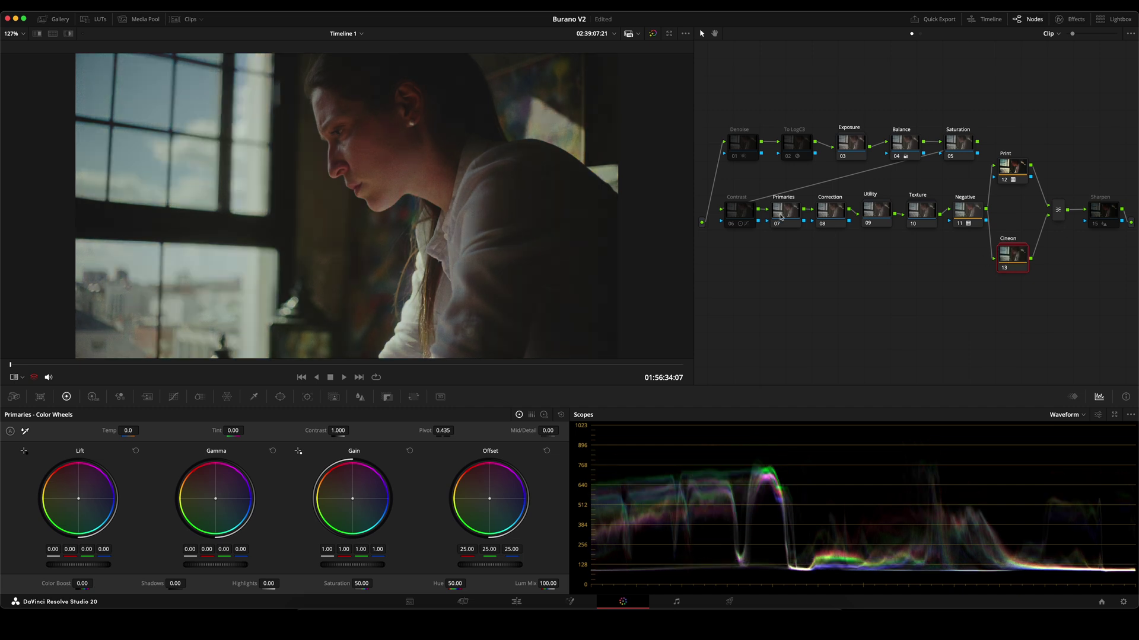
pyautogui.click(731, 223)
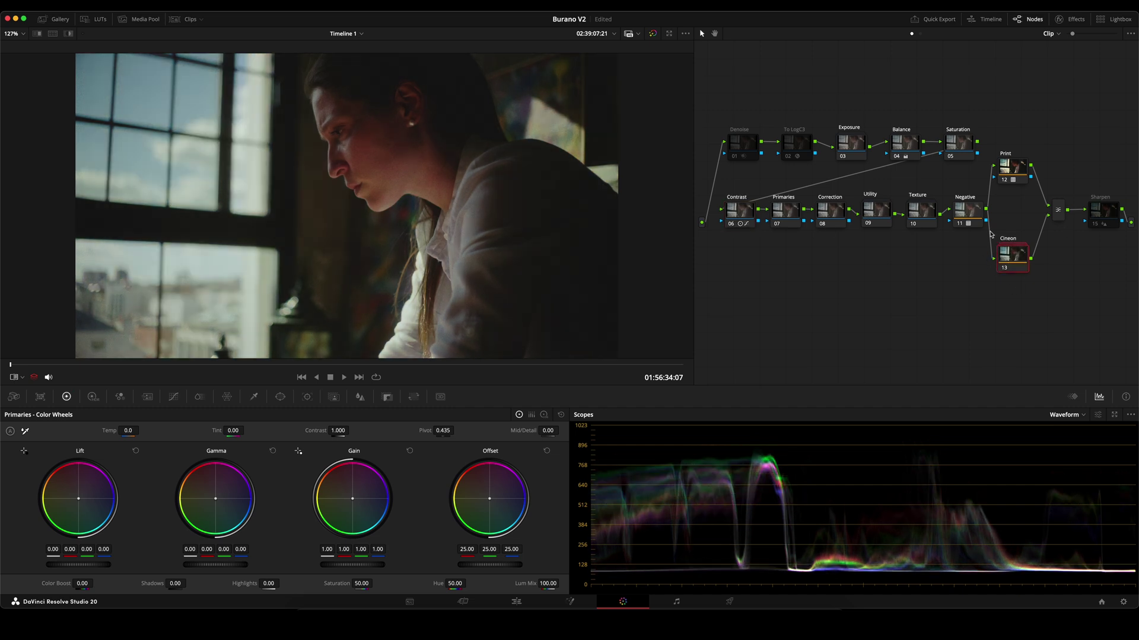
pyautogui.moveTo(978, 217)
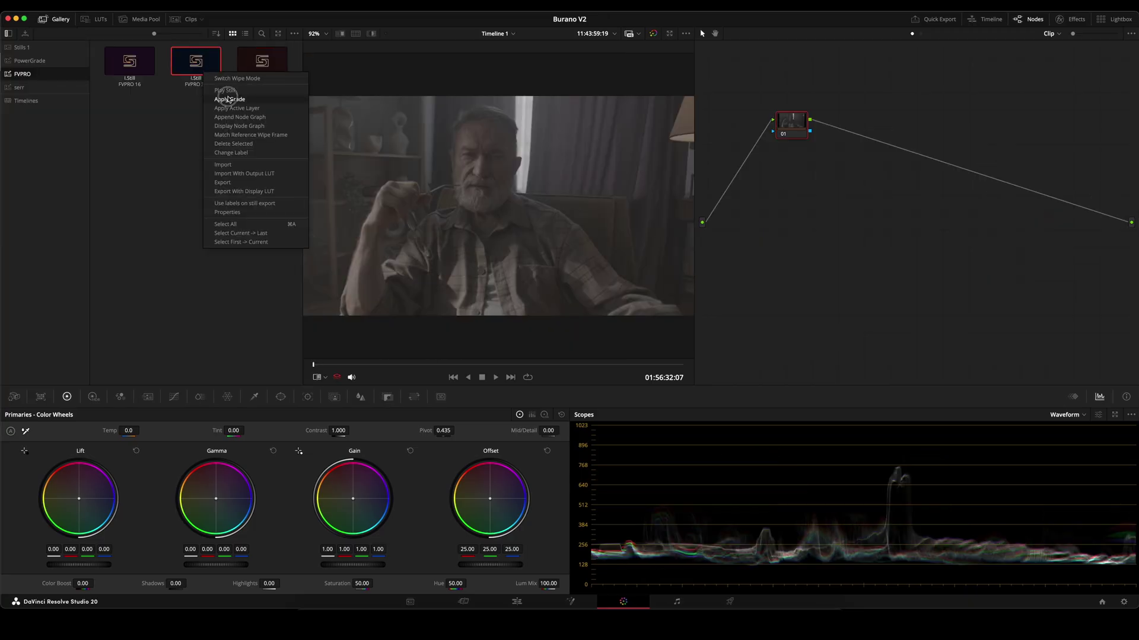
# Step: Apply the FVPRO grade, set CST input to REDWideGamutRGB / RED Log3G10, and trim gain to 0.97 green, 1.01 blue
pyautogui.click(228, 99)
pyautogui.click(57, 19)
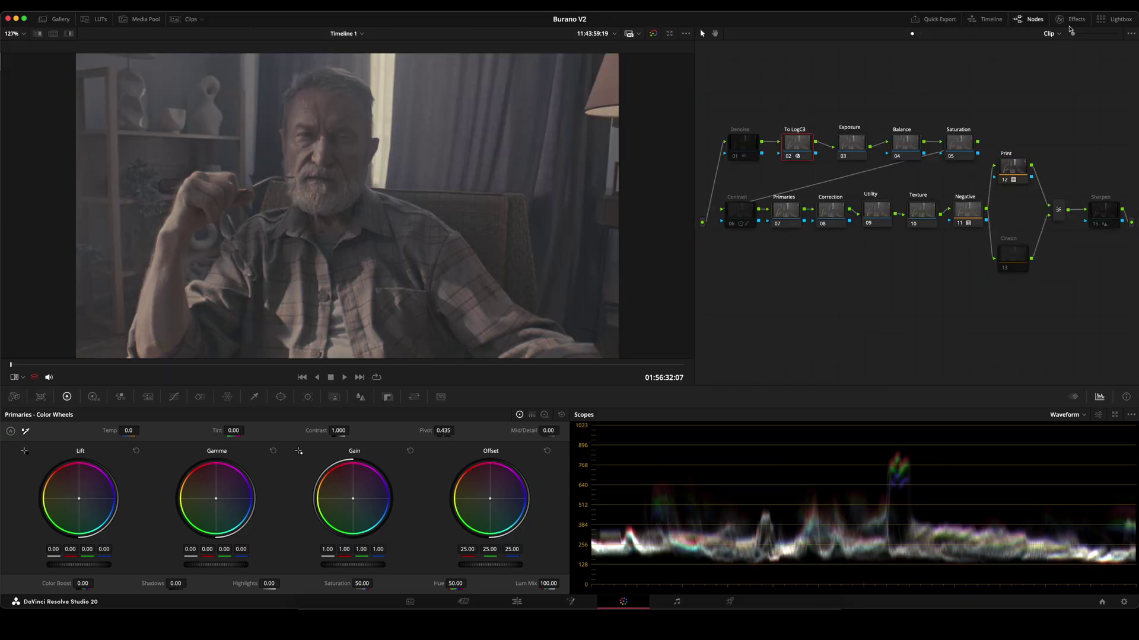
pyautogui.click(1072, 19)
pyautogui.click(1056, 74)
pyautogui.scroll(-5, 1078, 174)
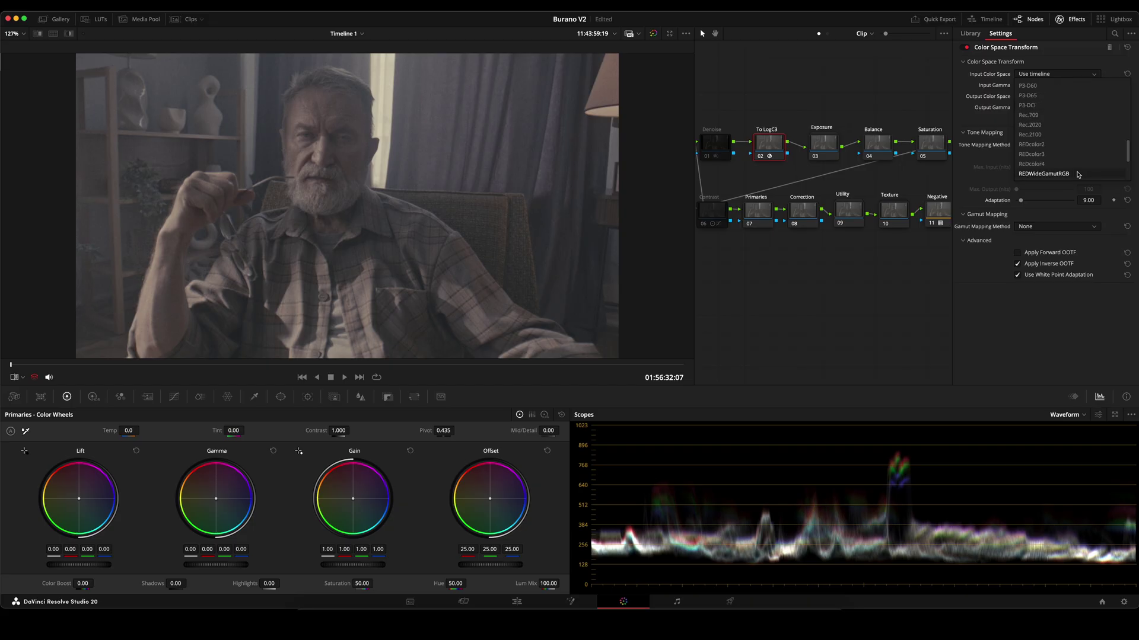
pyautogui.click(1078, 175)
pyautogui.click(1055, 85)
pyautogui.scroll(-5, 1066, 174)
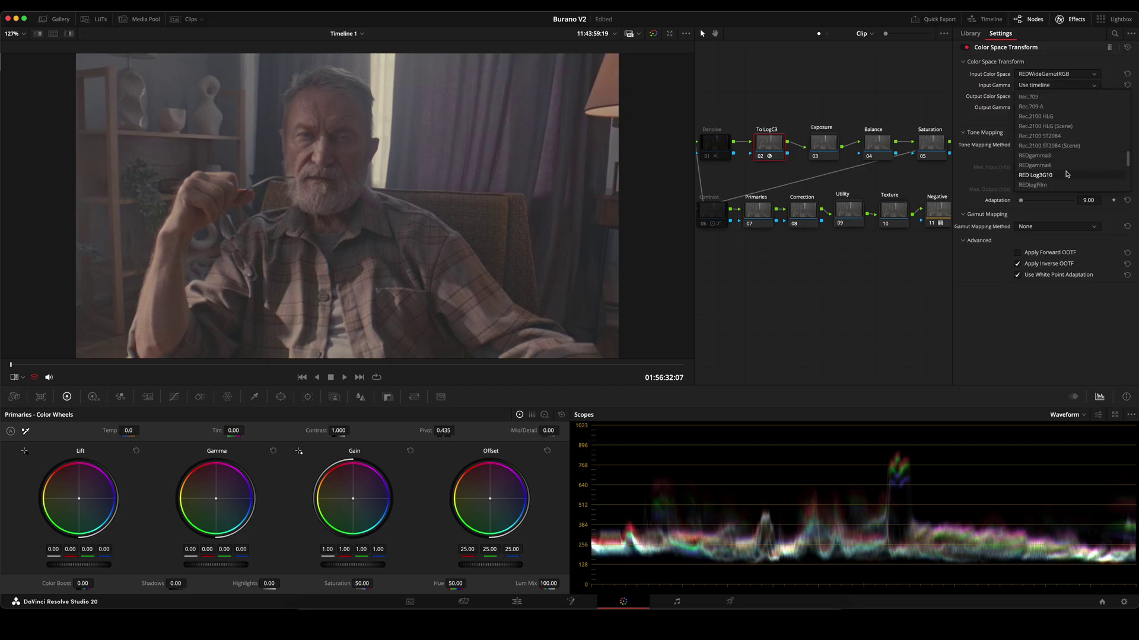
pyautogui.click(1066, 174)
pyautogui.click(1073, 19)
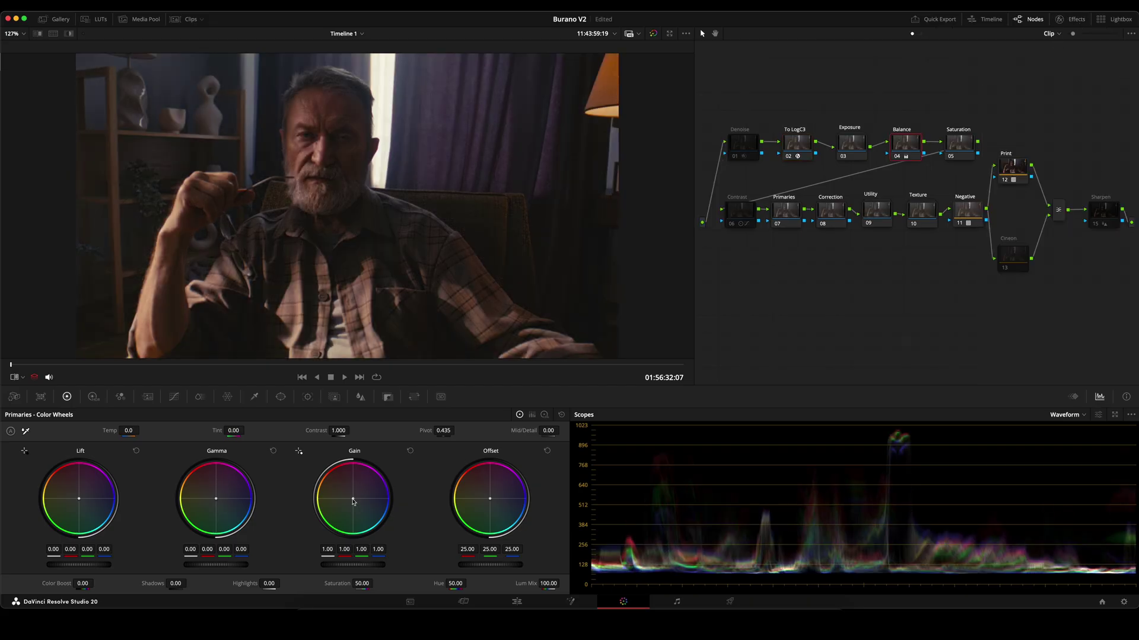
pyautogui.moveTo(353, 501); pyautogui.dragTo(352, 504)
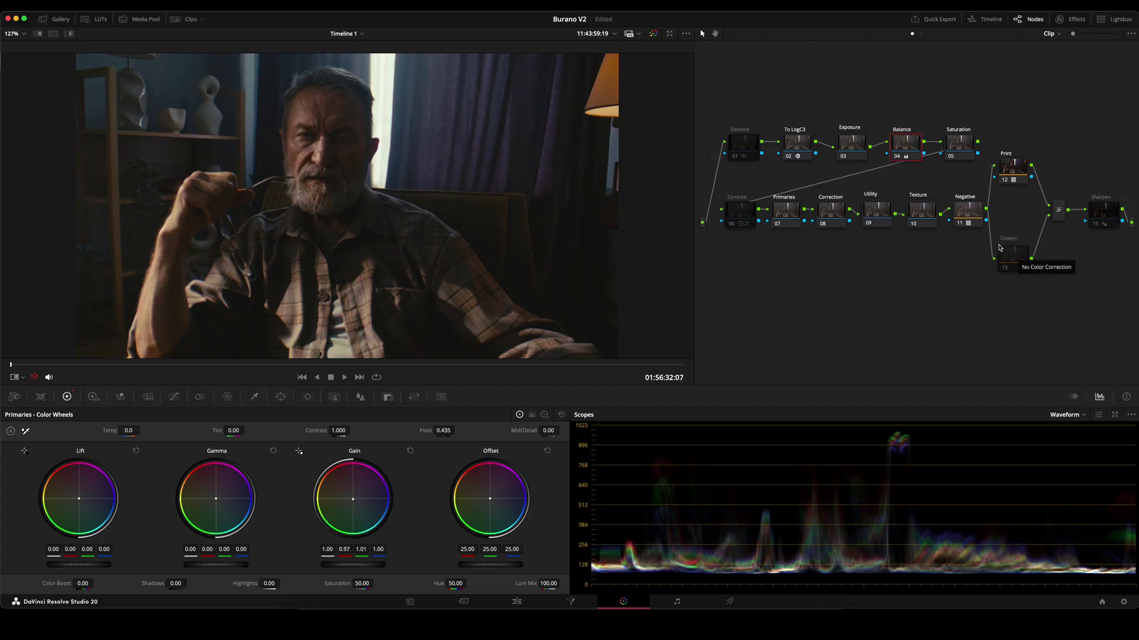
# Step: Give the Negative node the Vision3 Balanced Negative LUT after comparing the High Density version
pyautogui.rightClick(969, 214)
pyautogui.click(1024, 328)
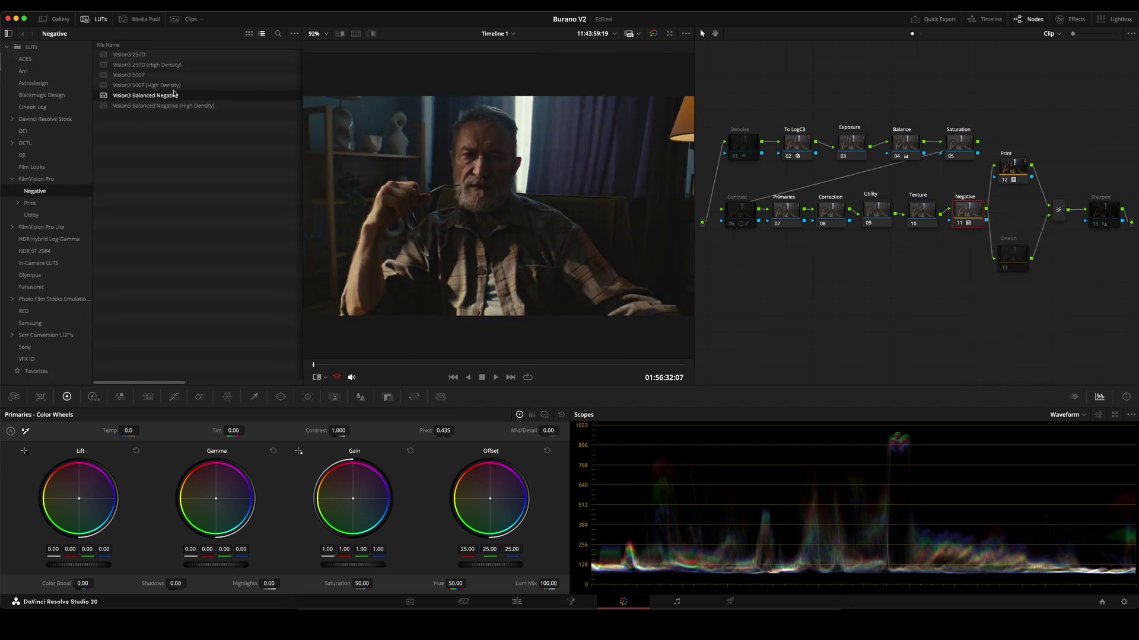
pyautogui.click(177, 95)
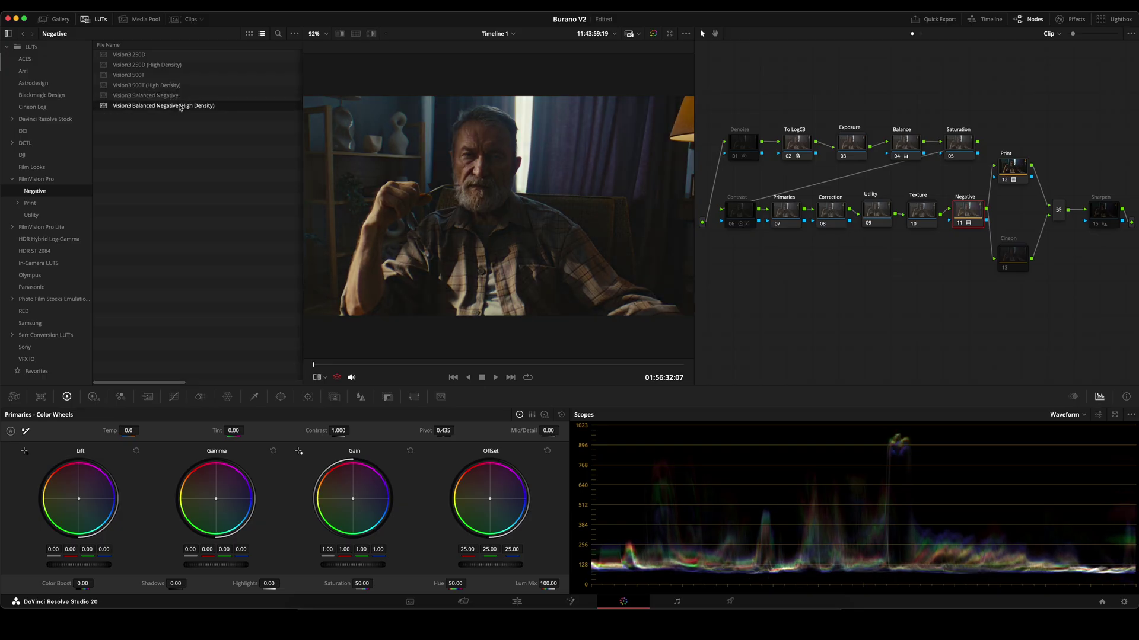
pyautogui.click(183, 106)
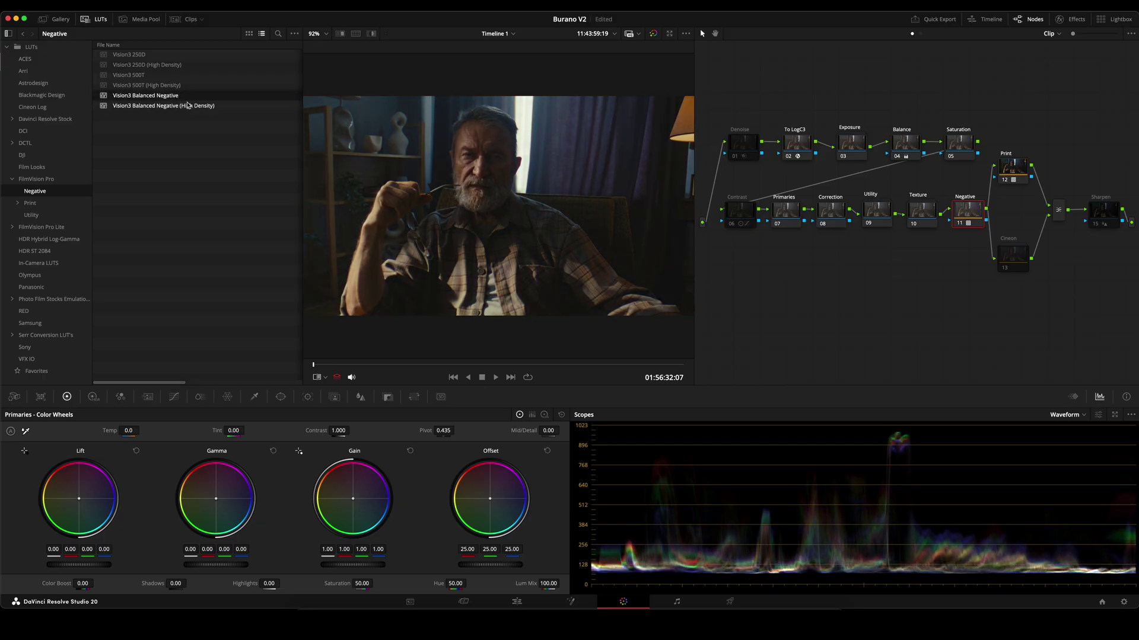
pyautogui.click(184, 95)
# Step: Close the LUT browser and enable the Cineon node with Cmd+D
pyautogui.click(101, 19)
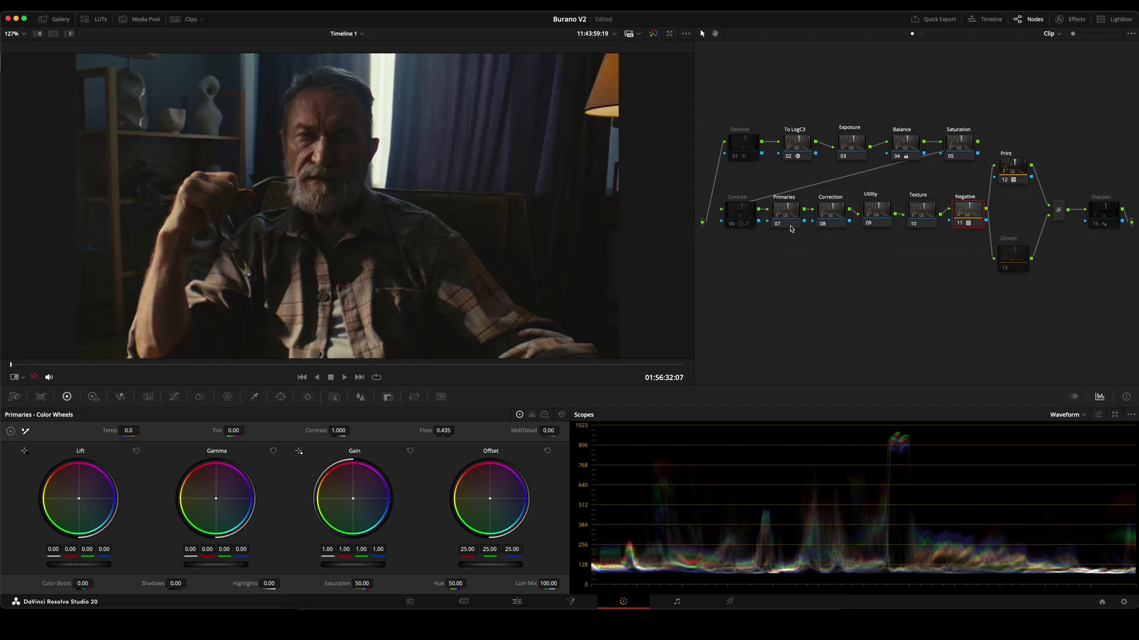
pyautogui.click(1013, 257)
pyautogui.press('super+d')
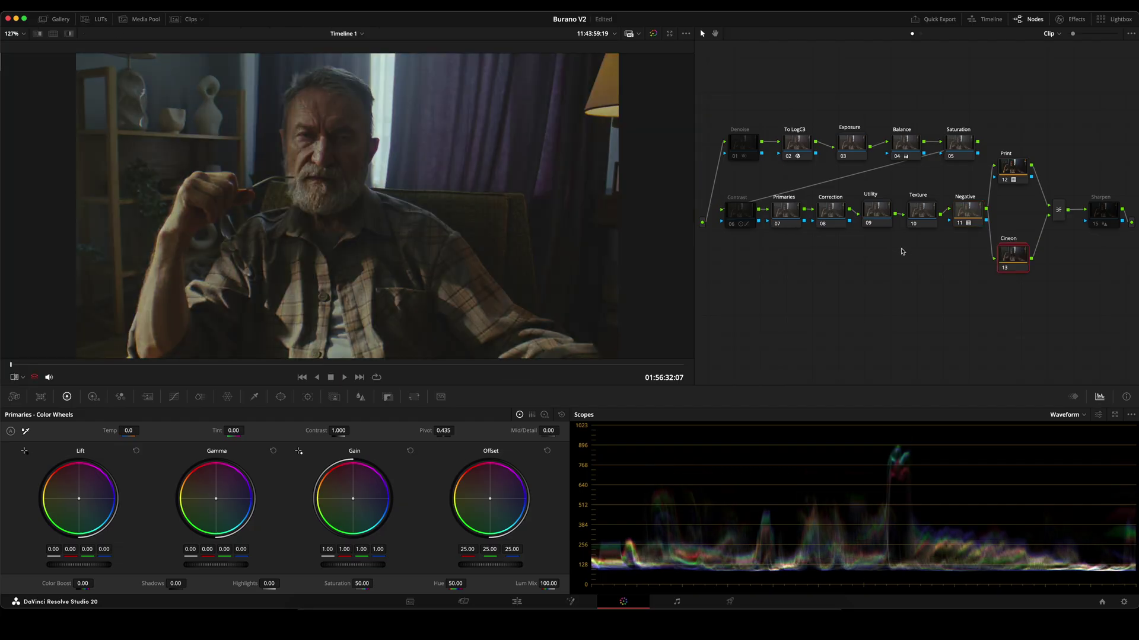